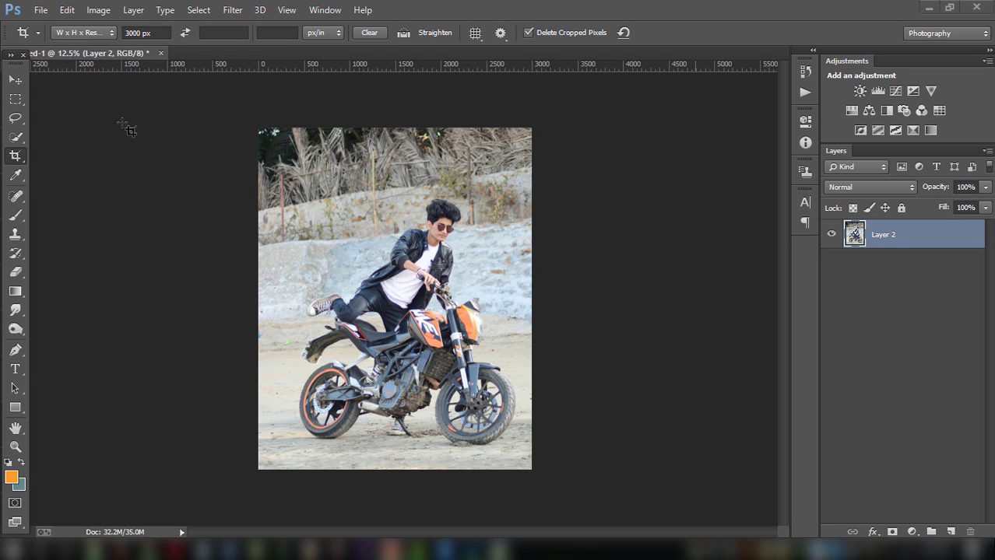
Apply Shadows/Highlights with shadows amount 39%, tonal width 30% and highlights amount 8%
{"action": "left_click", "coordinate": [93, 14]}
{"action": "mouse_move", "coordinate": [120, 47]}
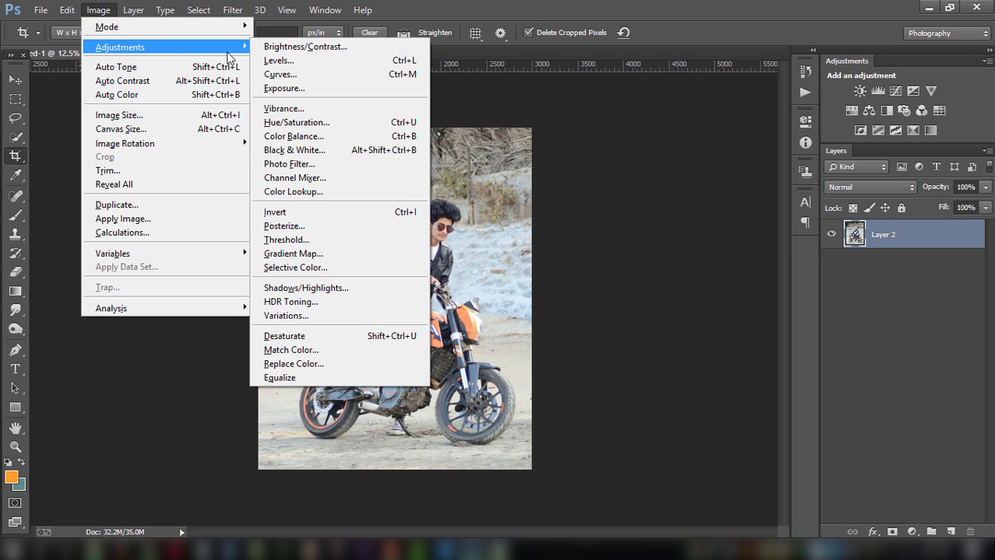
{"action": "left_click", "coordinate": [337, 291]}
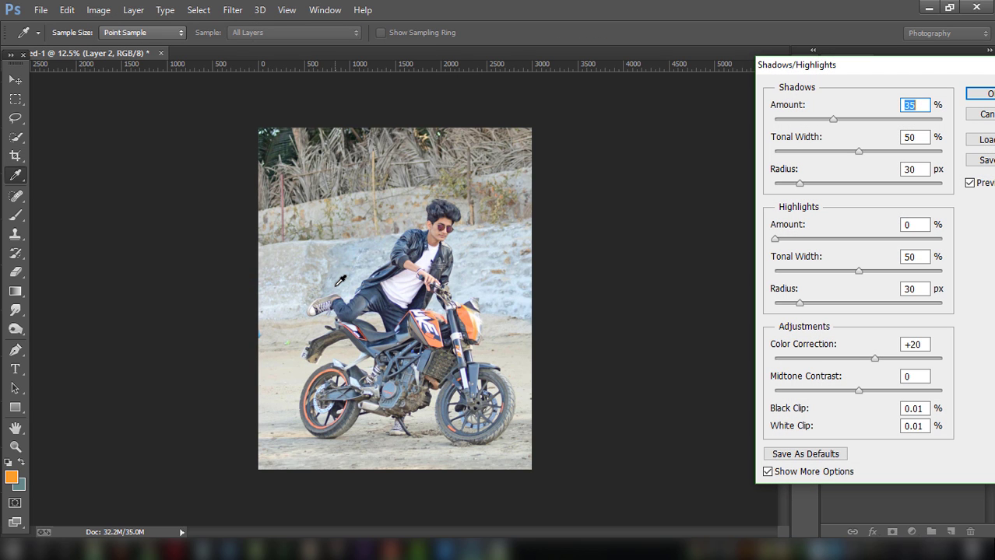
{"action": "mouse_move", "coordinate": [833, 119]}
{"action": "left_mouse_down"}
{"action": "mouse_move", "coordinate": [797, 121]}
{"action": "mouse_move", "coordinate": [816, 118]}
{"action": "left_mouse_up"}
{"action": "left_click", "coordinate": [857, 152]}
{"action": "left_click_drag", "start_coordinate": [858, 152], "coordinate": [819, 152]}
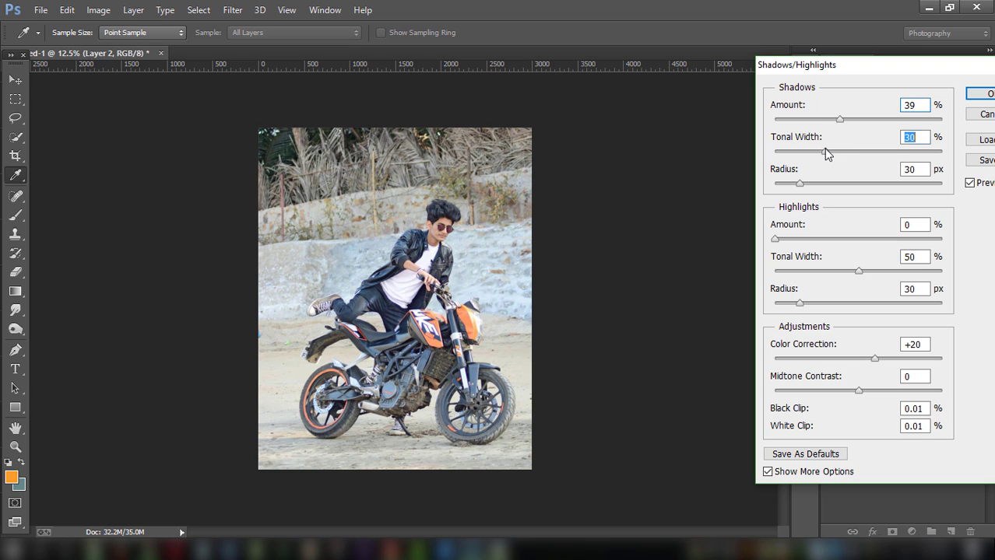
{"action": "mouse_move", "coordinate": [779, 238]}
{"action": "left_mouse_down"}
{"action": "mouse_move", "coordinate": [805, 237]}
{"action": "mouse_move", "coordinate": [785, 238]}
{"action": "left_mouse_up"}
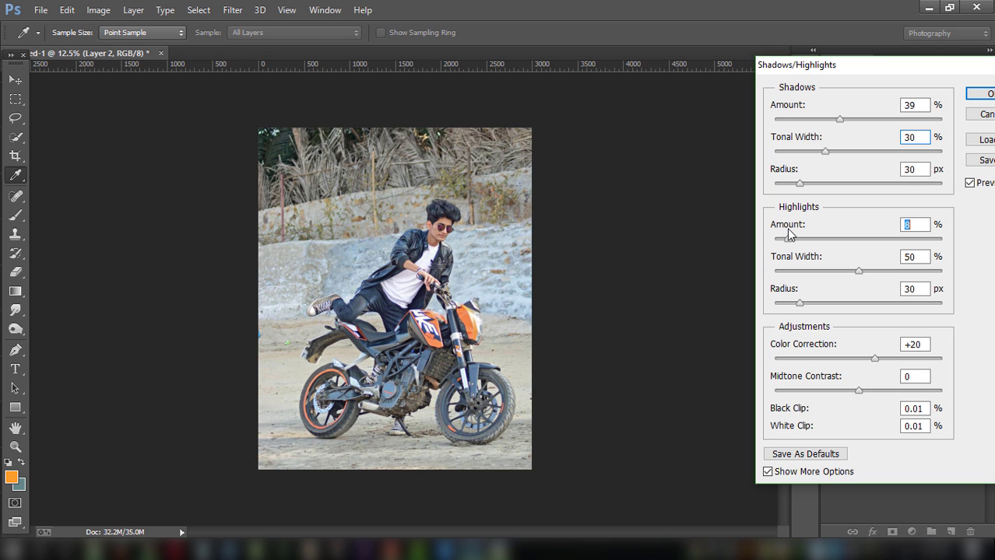
{"action": "left_click", "coordinate": [977, 95]}
{"action": "key", "text": "c"}
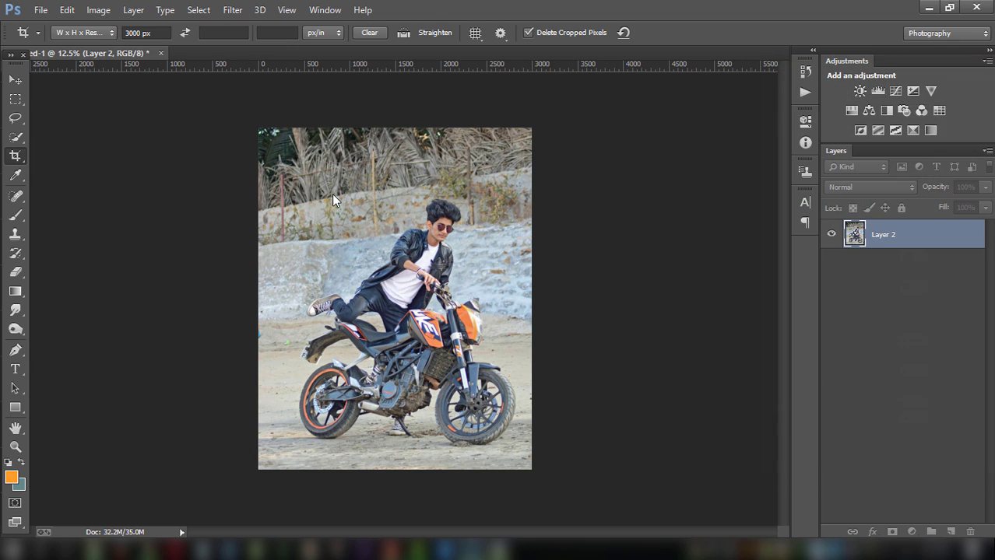
Zoom in to 33.3% and frame the rider's face
{"action": "left_click", "coordinate": [432, 210], "text": "ctrl"}
{"action": "key", "text": "ctrl+plus"}
{"action": "key", "text": "ctrl+plus"}
{"action": "key", "text": "ctrl+plus"}
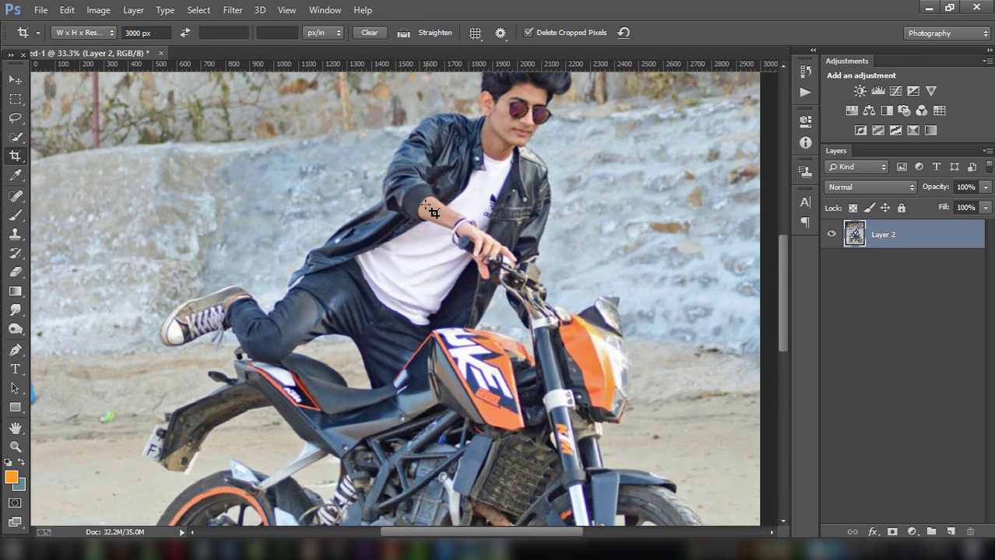
{"action": "scroll", "coordinate": [433, 211], "scroll_direction": "up", "scroll_amount": 3}
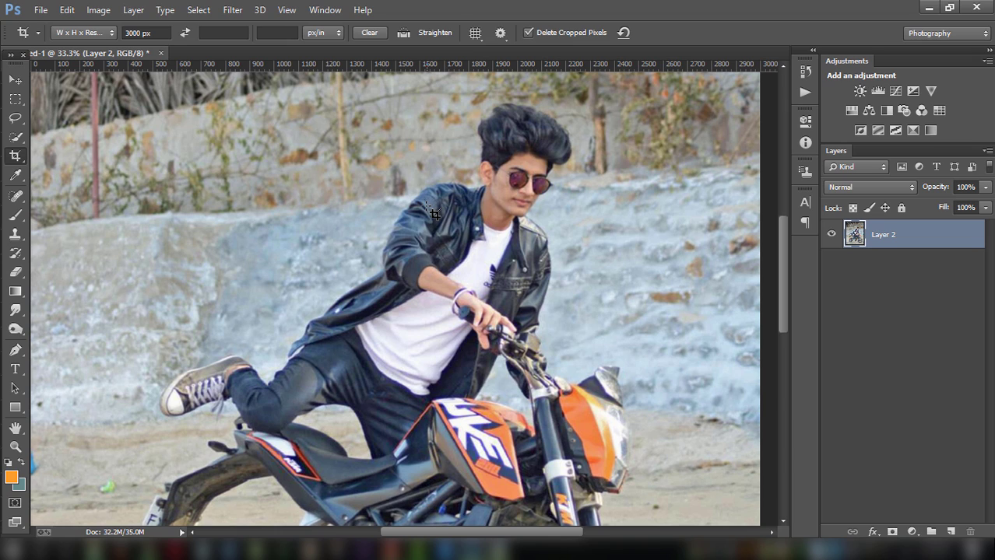
{"action": "scroll", "coordinate": [383, 205], "scroll_direction": "down", "scroll_amount": 1}
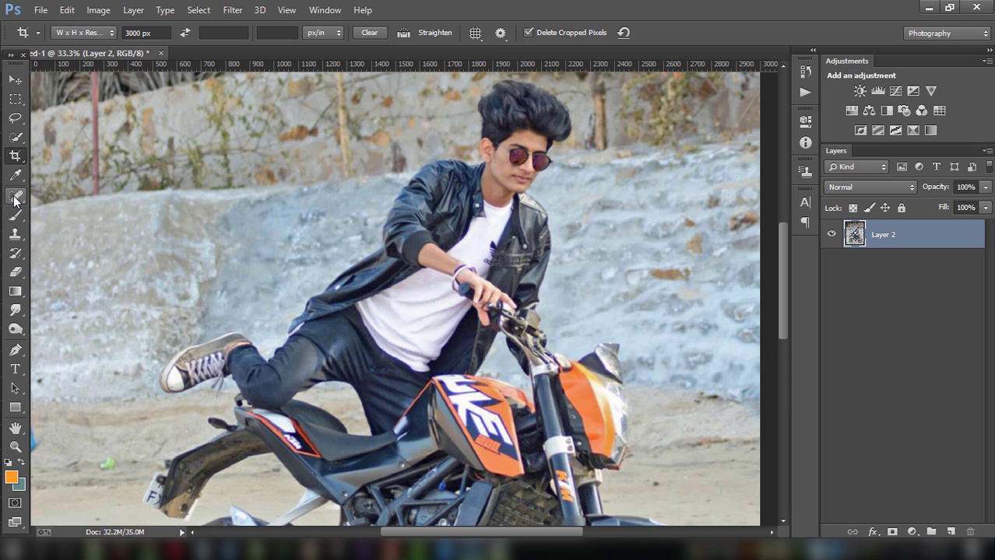
Select the Smudge tool and set its strength to 16%
{"action": "left_click", "coordinate": [17, 313]}
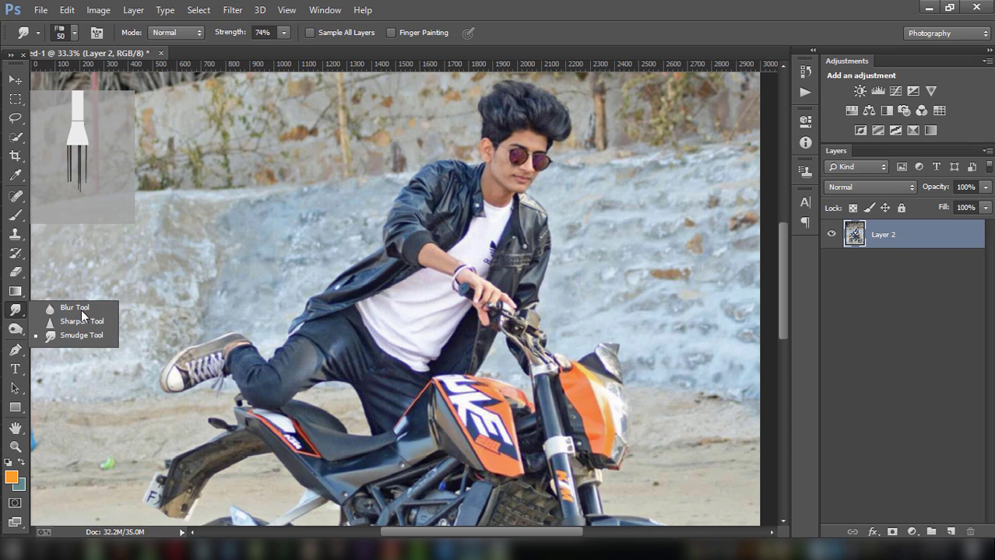
{"action": "left_click", "coordinate": [73, 336]}
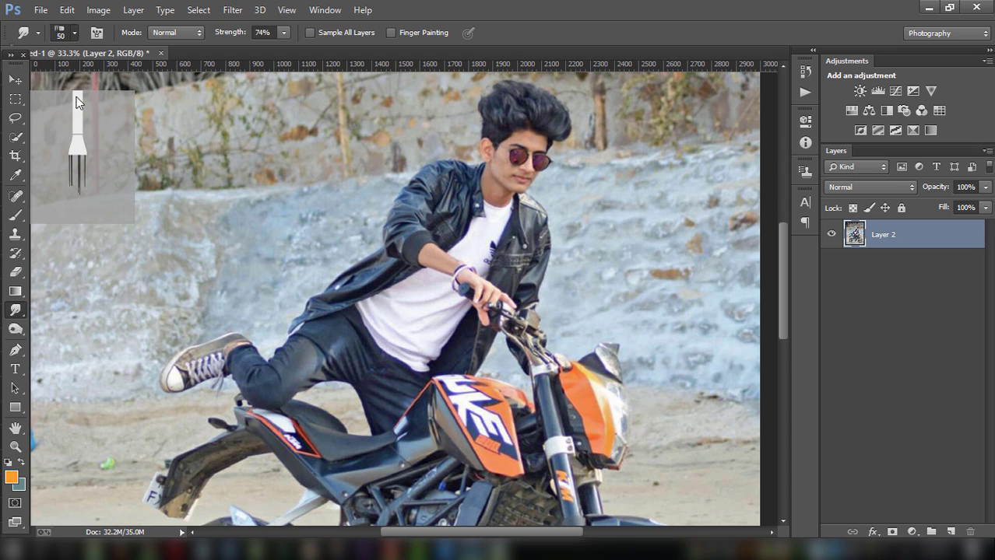
{"action": "left_click", "coordinate": [74, 32]}
{"action": "left_click", "coordinate": [620, 159]}
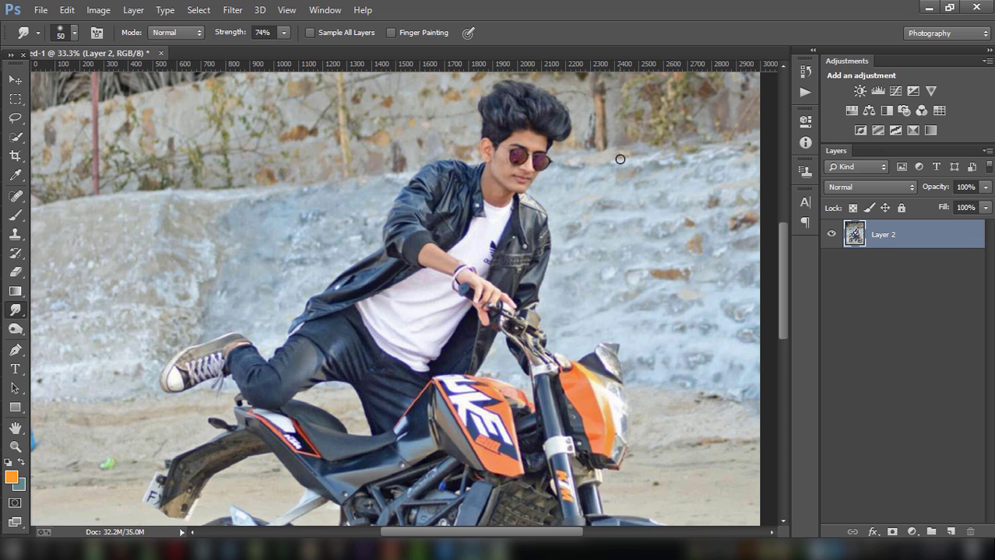
{"action": "left_click", "coordinate": [285, 32]}
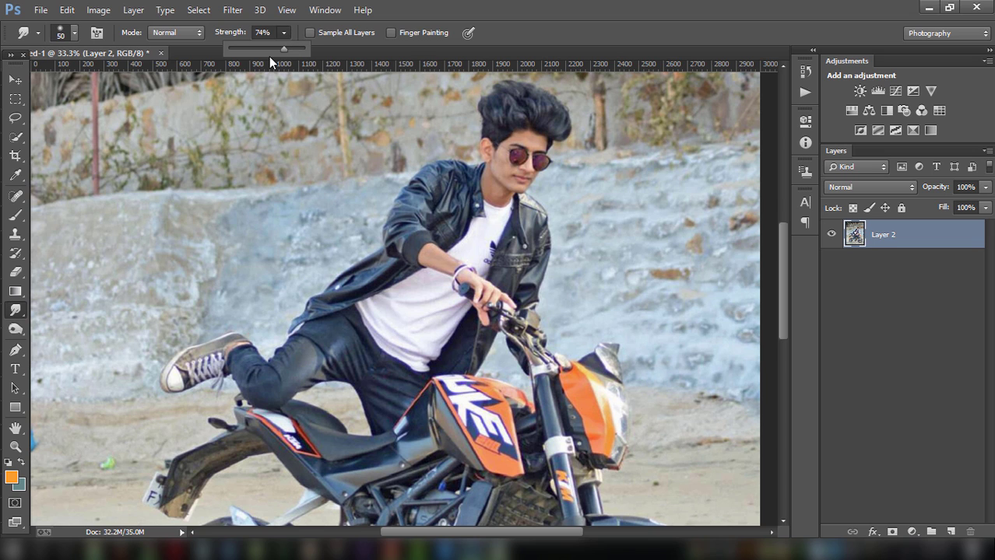
{"action": "left_click", "coordinate": [240, 50]}
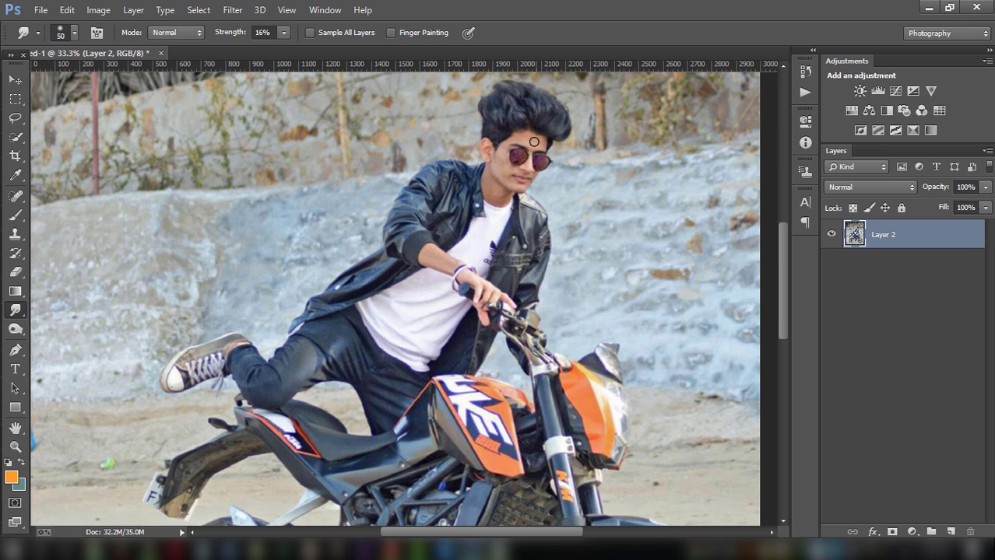
Smudge the rider's forehead skin with a size-60 brush, then zoom out to the whole photo
{"action": "mouse_move", "coordinate": [526, 140]}
{"action": "left_mouse_down"}
{"action": "mouse_move", "coordinate": [537, 142]}
{"action": "mouse_move", "coordinate": [523, 135]}
{"action": "mouse_move", "coordinate": [505, 156]}
{"action": "left_mouse_up"}
{"action": "key", "text": "bracketright"}
{"action": "key", "text": "ctrl+minus"}
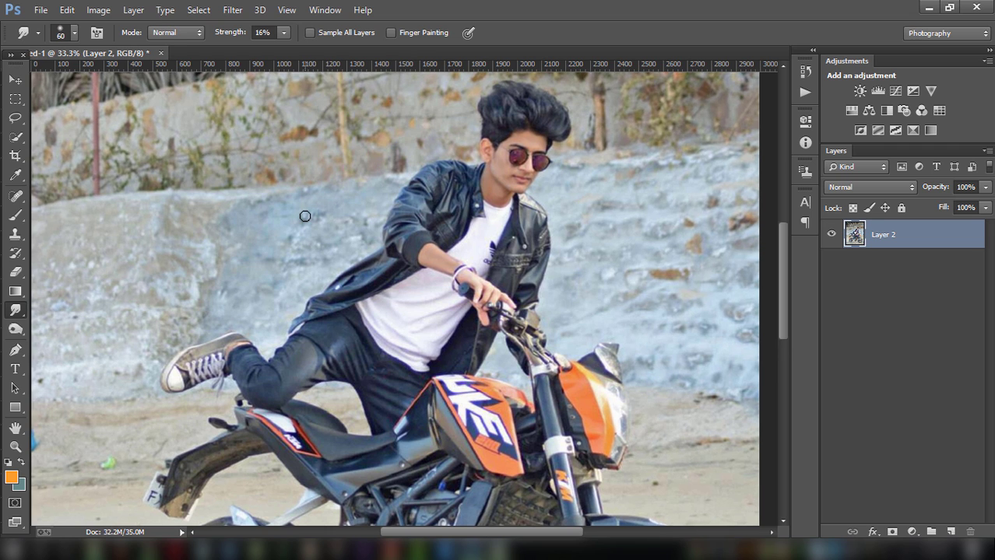
{"action": "key", "text": "ctrl+minus"}
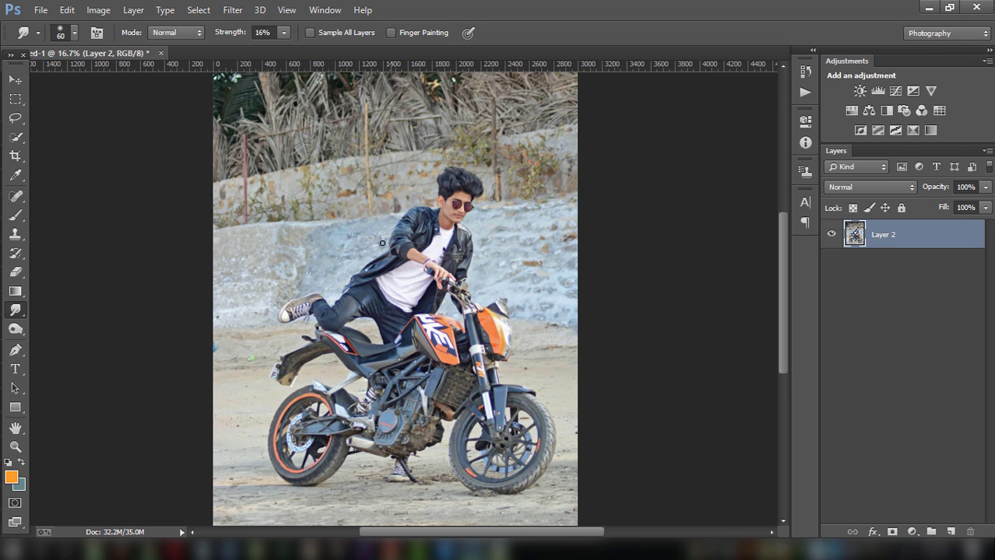
In Camera Raw Basic, set Contrast +24, Highlights -100, Shadows +35, Whites +22, Blacks +6, Clarity +23
{"action": "left_click", "coordinate": [232, 9]}
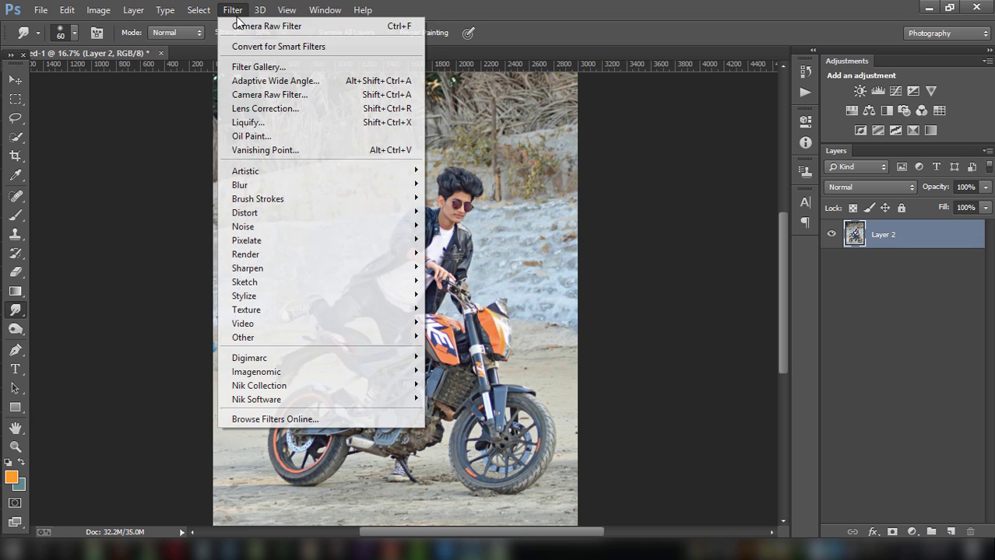
{"action": "left_click", "coordinate": [235, 96]}
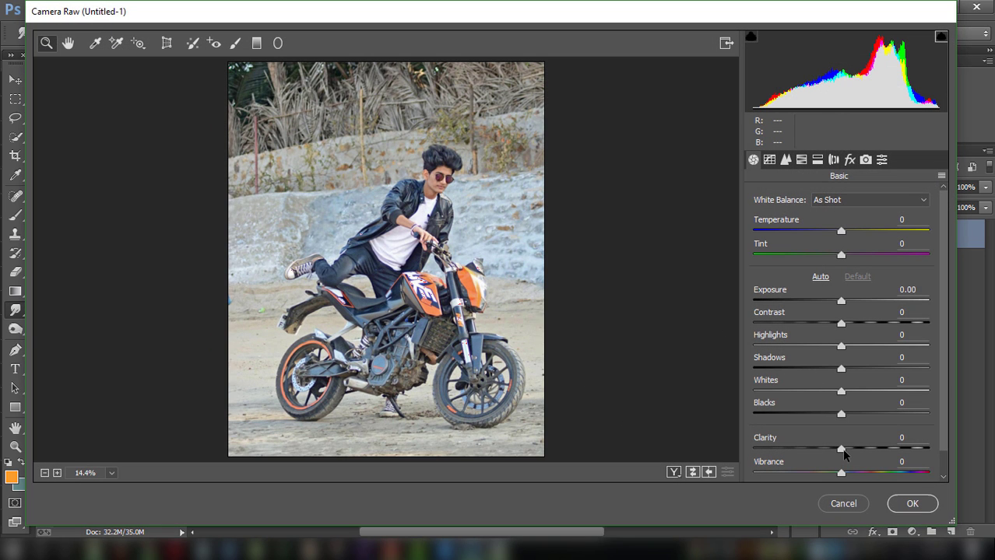
{"action": "mouse_move", "coordinate": [842, 417]}
{"action": "left_mouse_down"}
{"action": "mouse_move", "coordinate": [823, 415]}
{"action": "mouse_move", "coordinate": [895, 414]}
{"action": "mouse_move", "coordinate": [835, 414]}
{"action": "mouse_move", "coordinate": [849, 414]}
{"action": "mouse_move", "coordinate": [825, 393]}
{"action": "mouse_move", "coordinate": [862, 396]}
{"action": "mouse_move", "coordinate": [881, 372]}
{"action": "mouse_move", "coordinate": [831, 371]}
{"action": "mouse_move", "coordinate": [873, 374]}
{"action": "mouse_move", "coordinate": [826, 345]}
{"action": "mouse_move", "coordinate": [728, 340]}
{"action": "mouse_move", "coordinate": [847, 335]}
{"action": "mouse_move", "coordinate": [736, 328]}
{"action": "left_mouse_up"}
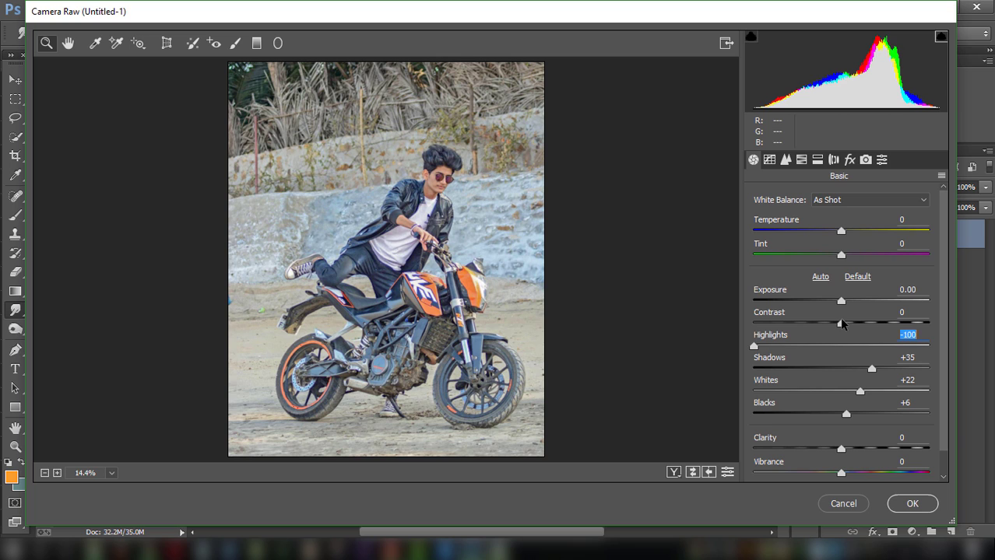
{"action": "left_click_drag", "start_coordinate": [841, 323], "coordinate": [862, 324]}
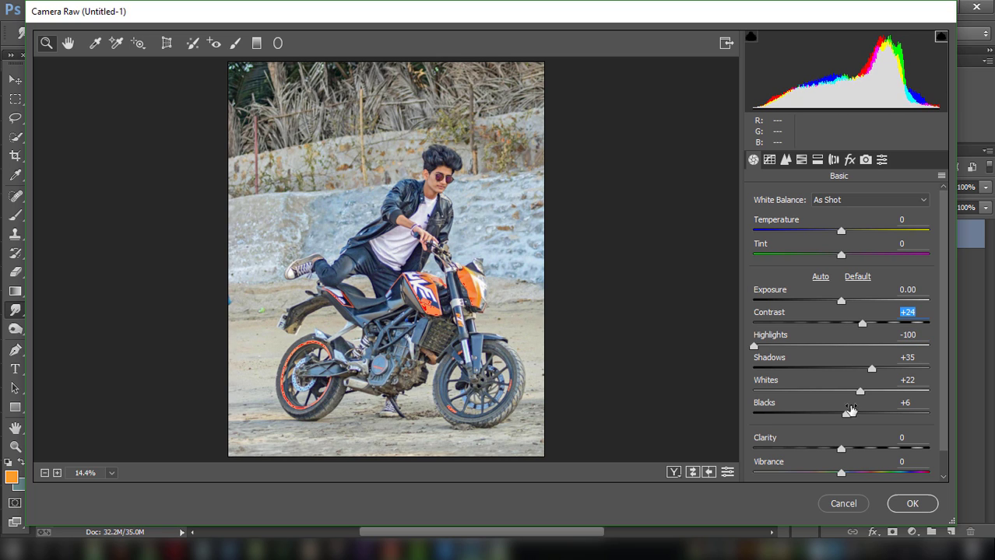
{"action": "scroll", "coordinate": [846, 452], "scroll_direction": "down", "scroll_amount": 1}
{"action": "left_click_drag", "start_coordinate": [840, 422], "coordinate": [862, 422]}
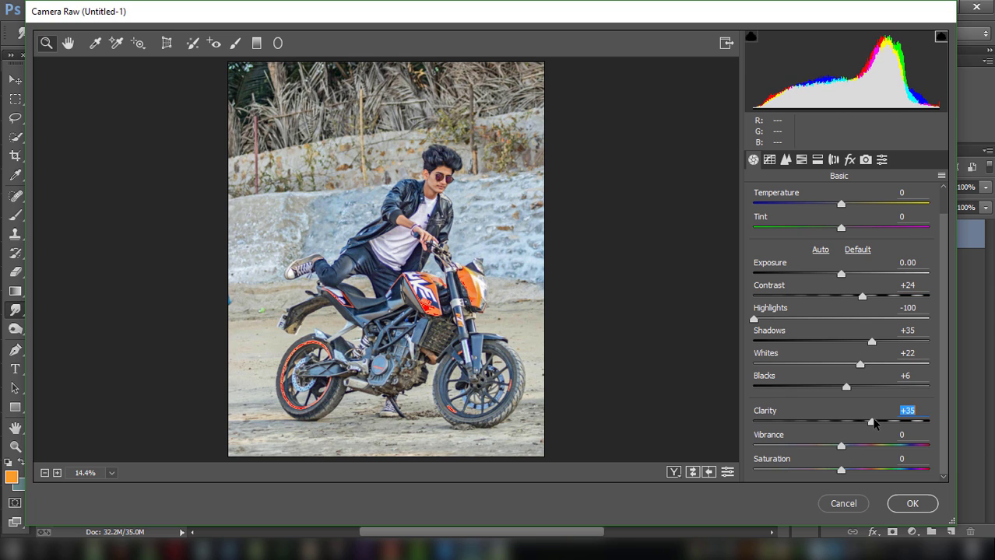
{"action": "left_click_drag", "start_coordinate": [864, 422], "coordinate": [864, 423]}
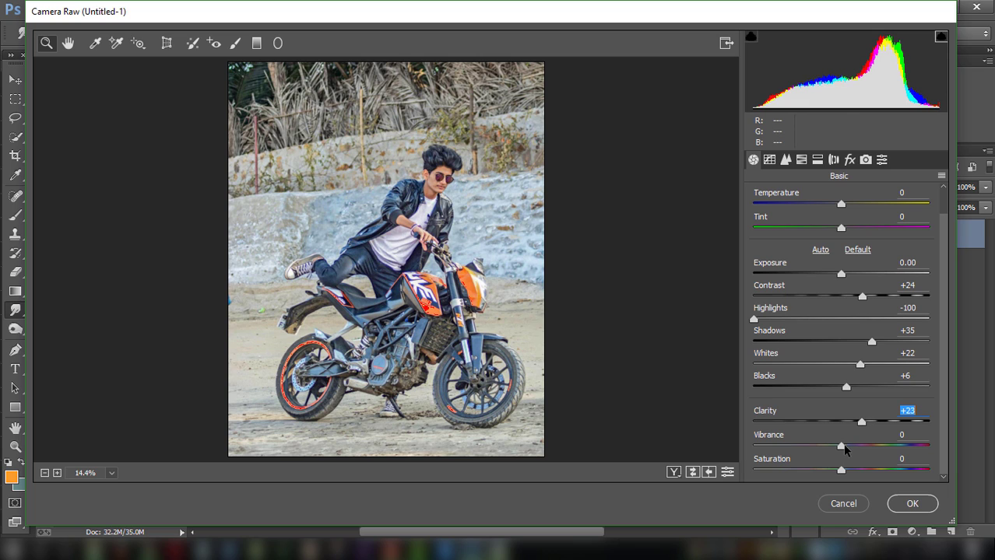
Set the parametric tone curve to Highlights -41, Lights +15, Shadows -18
{"action": "left_click", "coordinate": [770, 160]}
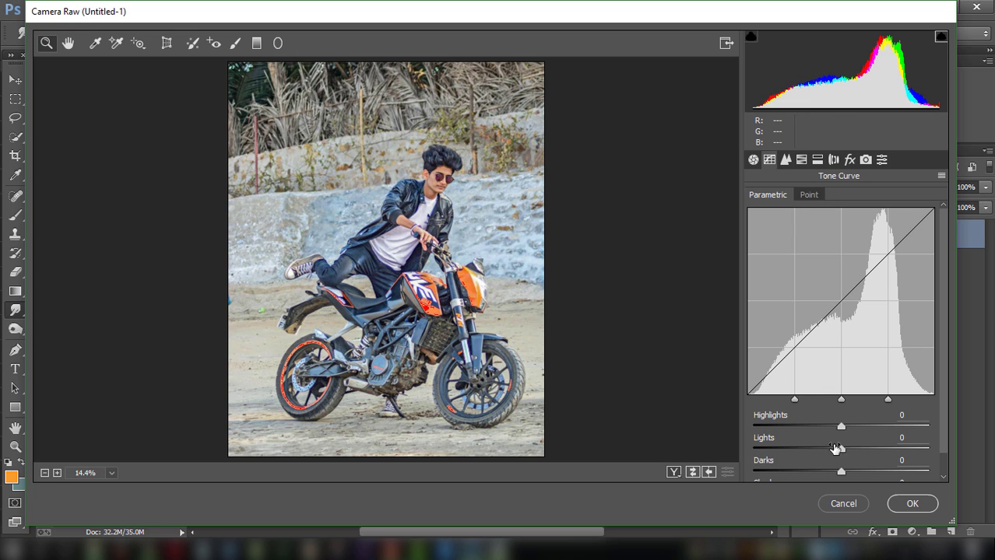
{"action": "mouse_move", "coordinate": [841, 427]}
{"action": "left_mouse_down"}
{"action": "mouse_move", "coordinate": [812, 425]}
{"action": "mouse_move", "coordinate": [859, 424]}
{"action": "mouse_move", "coordinate": [805, 421]}
{"action": "left_mouse_up"}
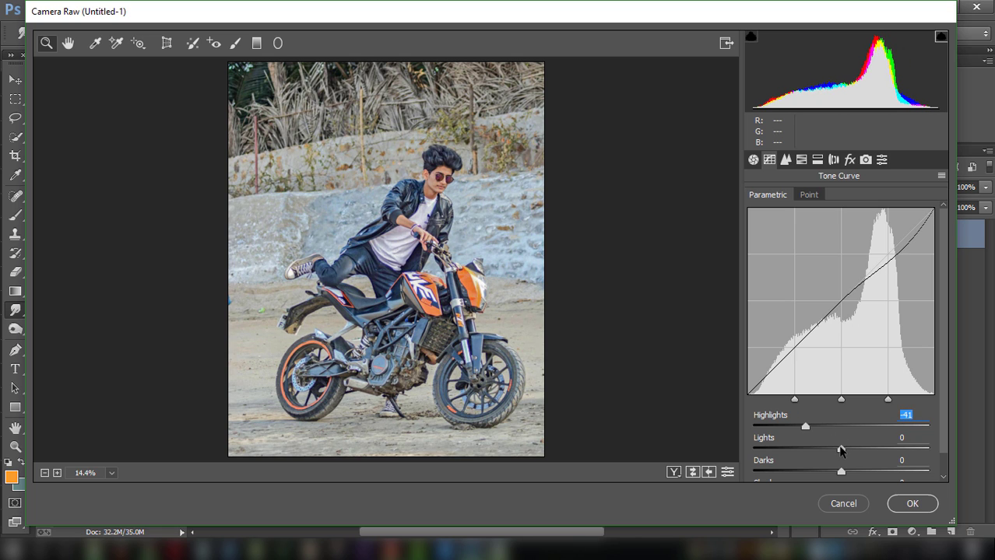
{"action": "mouse_move", "coordinate": [840, 449]}
{"action": "left_mouse_down"}
{"action": "mouse_move", "coordinate": [859, 451]}
{"action": "mouse_move", "coordinate": [825, 470]}
{"action": "left_mouse_up"}
{"action": "scroll", "coordinate": [850, 474], "scroll_direction": "down", "scroll_amount": 1}
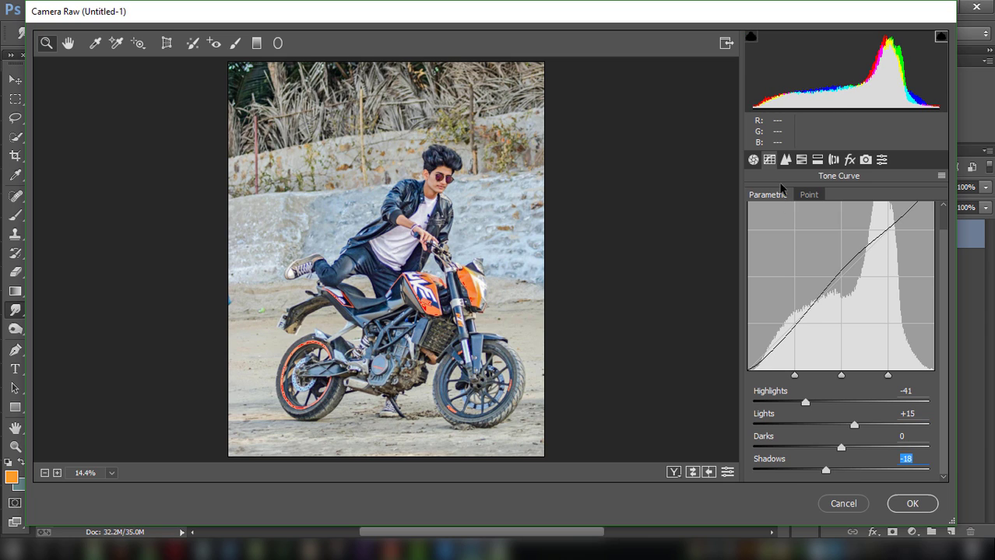
Sharpen with amount 58 and add luminance noise reduction of 18
{"action": "left_click", "coordinate": [785, 161]}
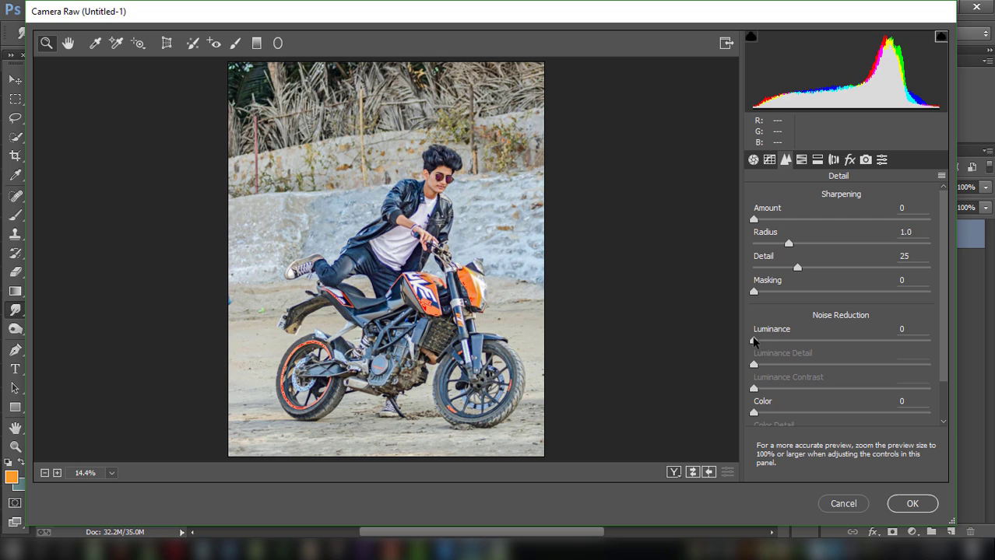
{"action": "left_click_drag", "start_coordinate": [768, 224], "coordinate": [821, 222]}
{"action": "left_click_drag", "start_coordinate": [753, 341], "coordinate": [771, 342]}
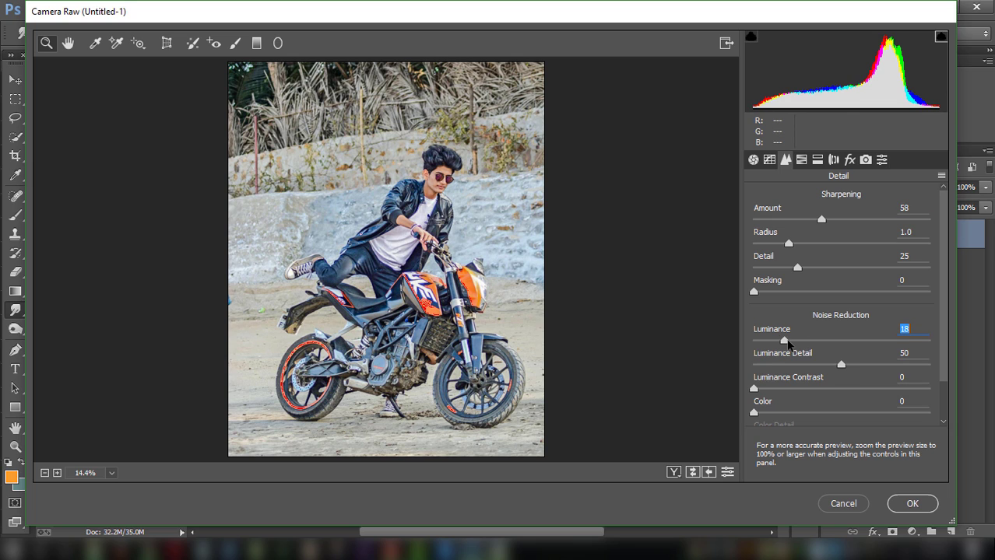
{"action": "left_click", "coordinate": [801, 160]}
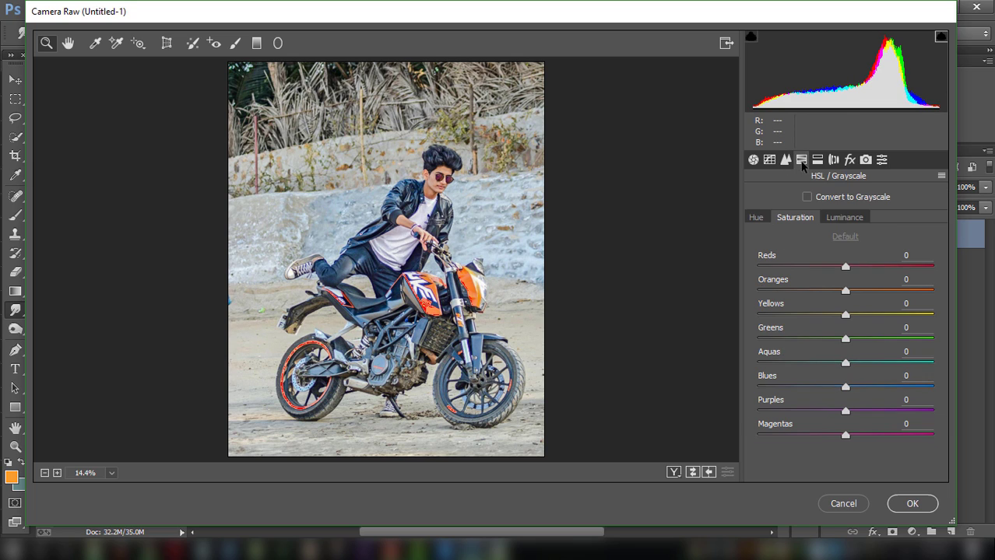
Brighten orange luminance, then set Blues saturation to -100 and Oranges saturation to -9
{"action": "left_click", "coordinate": [838, 219]}
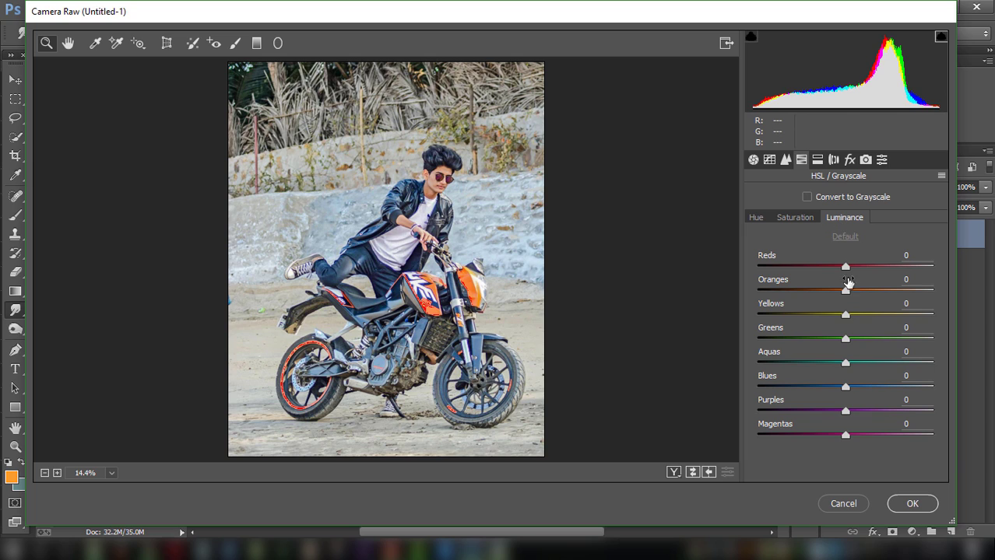
{"action": "left_click_drag", "start_coordinate": [845, 291], "coordinate": [878, 290]}
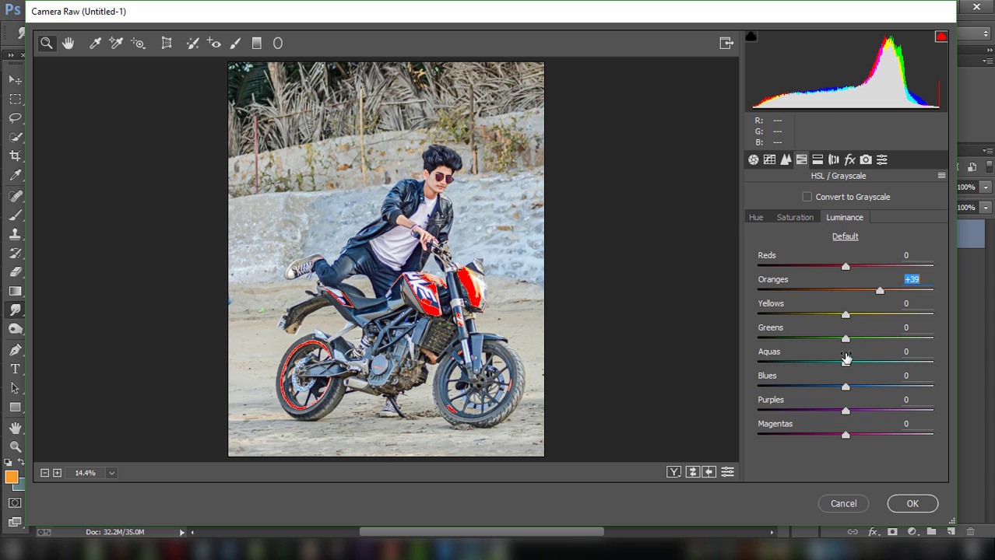
{"action": "left_click", "coordinate": [794, 218]}
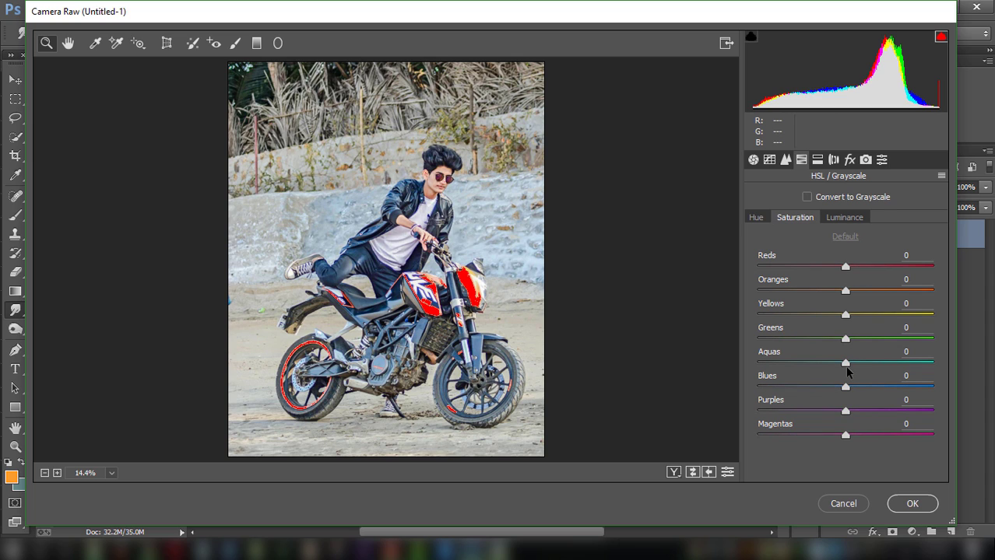
{"action": "left_click_drag", "start_coordinate": [846, 387], "coordinate": [755, 378]}
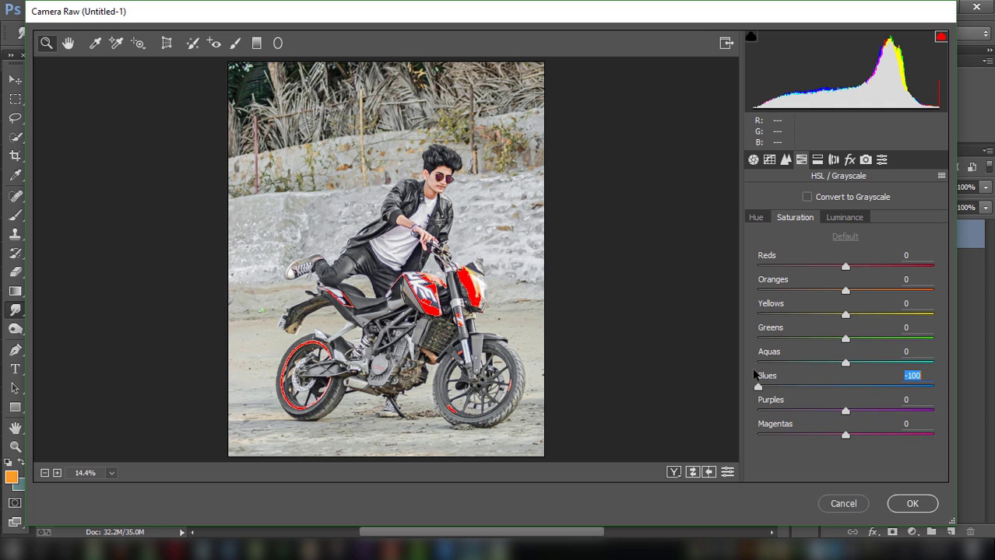
{"action": "mouse_move", "coordinate": [846, 291]}
{"action": "left_mouse_down"}
{"action": "mouse_move", "coordinate": [861, 293]}
{"action": "mouse_move", "coordinate": [826, 293]}
{"action": "mouse_move", "coordinate": [847, 292]}
{"action": "mouse_move", "coordinate": [839, 293]}
{"action": "left_mouse_up"}
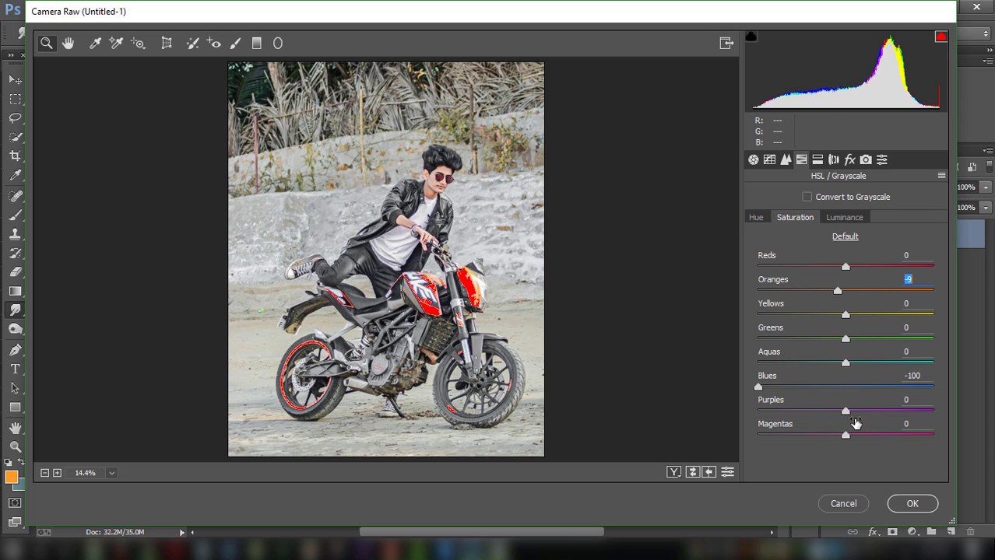
Check the hue values, then ease Blues saturation back up to -80
{"action": "left_click", "coordinate": [757, 218]}
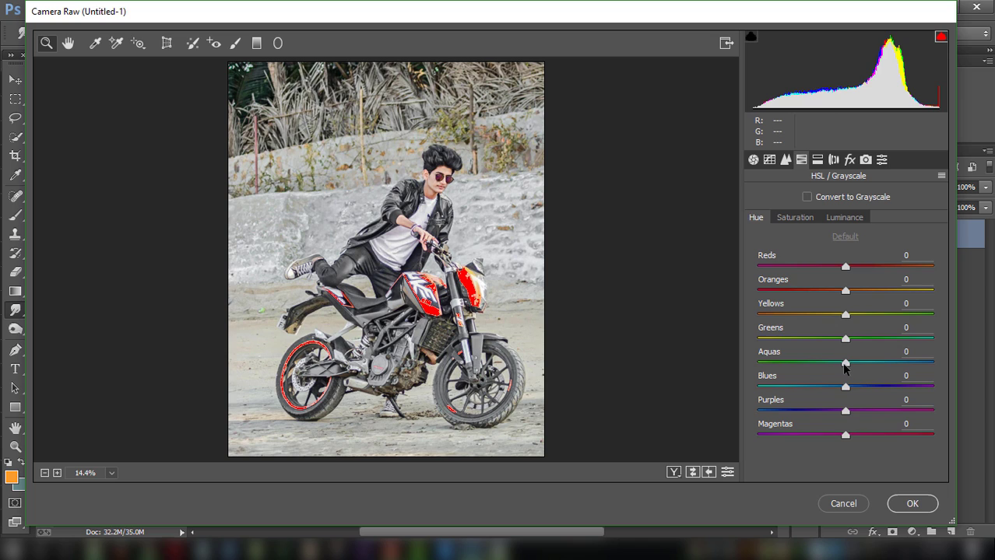
{"action": "left_click", "coordinate": [792, 222]}
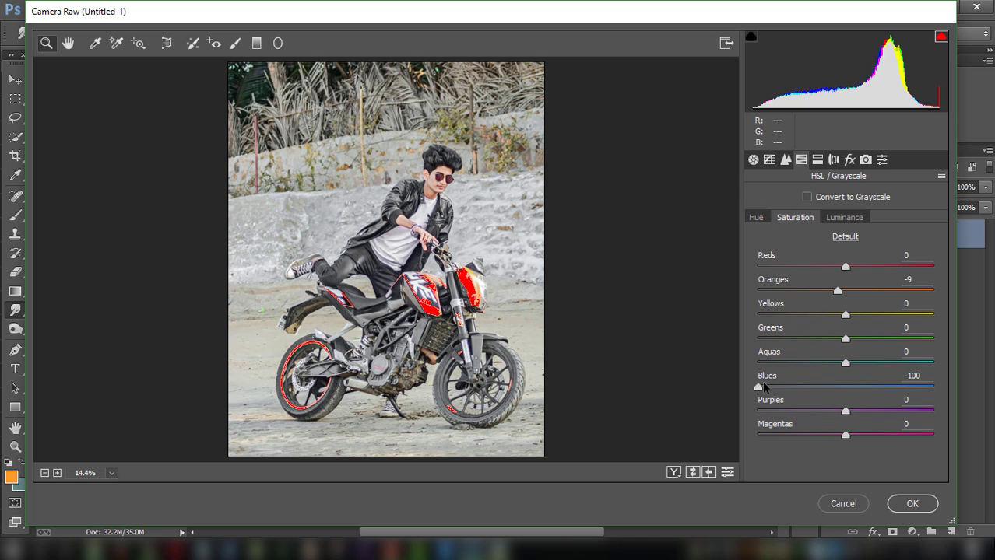
{"action": "left_click_drag", "start_coordinate": [762, 384], "coordinate": [781, 385]}
{"action": "key", "text": "Down"}
{"action": "key", "text": "Down"}
Add a -28 Highlight Priority post-crop vignette and commit the Camera Raw edits
{"action": "left_click", "coordinate": [849, 159]}
{"action": "left_click_drag", "start_coordinate": [843, 402], "coordinate": [818, 392]}
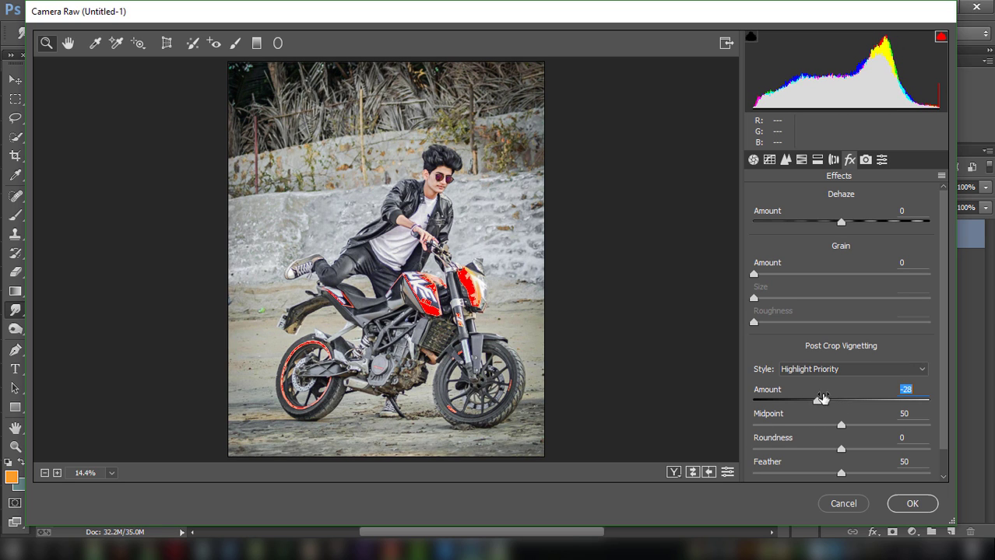
{"action": "left_click", "coordinate": [912, 504]}
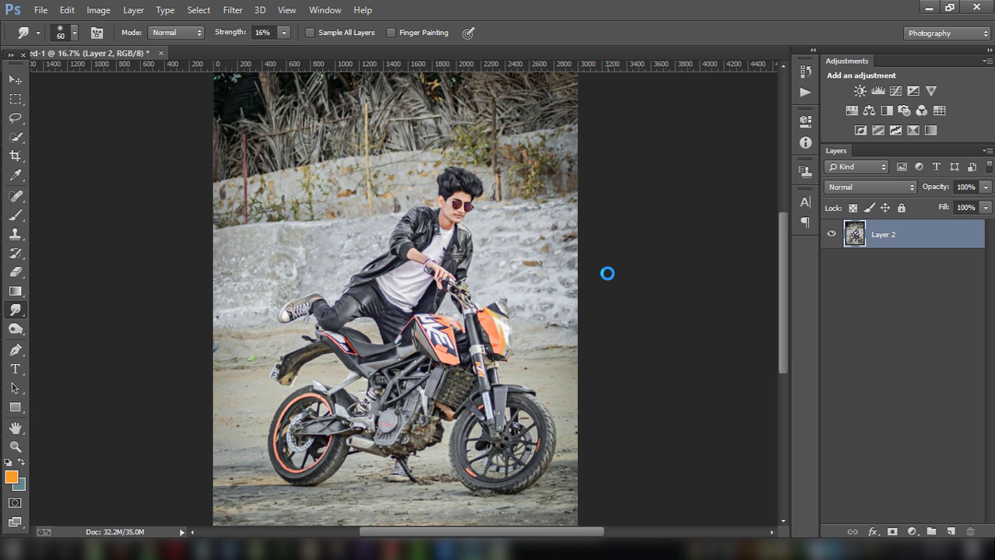
{"action": "key", "text": "ctrl+minus"}
{"action": "key", "text": "ctrl+minus"}
{"action": "key", "text": "ctrl+minus"}
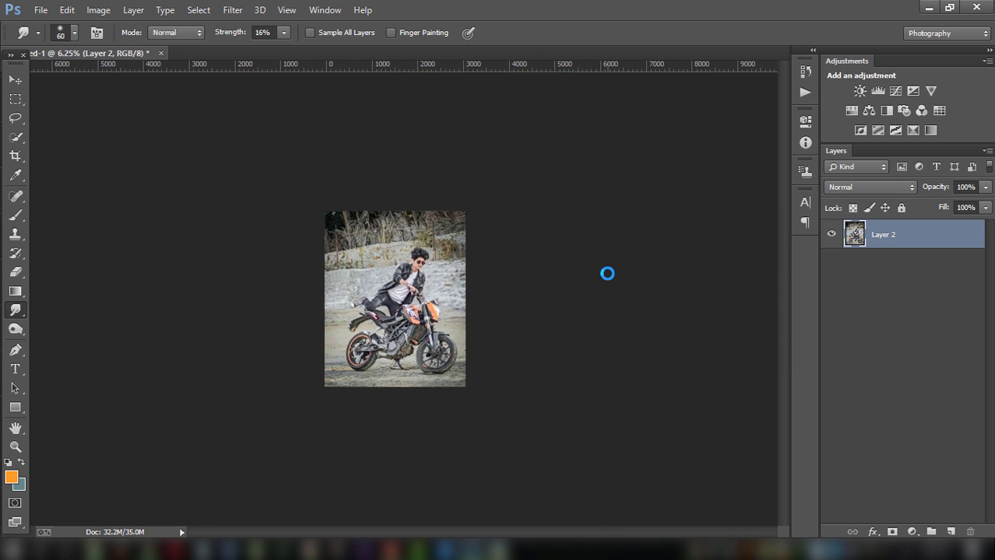
{"action": "key", "text": "ctrl+plus"}
{"action": "key", "text": "ctrl+plus"}
{"action": "key", "text": "ctrl+plus"}
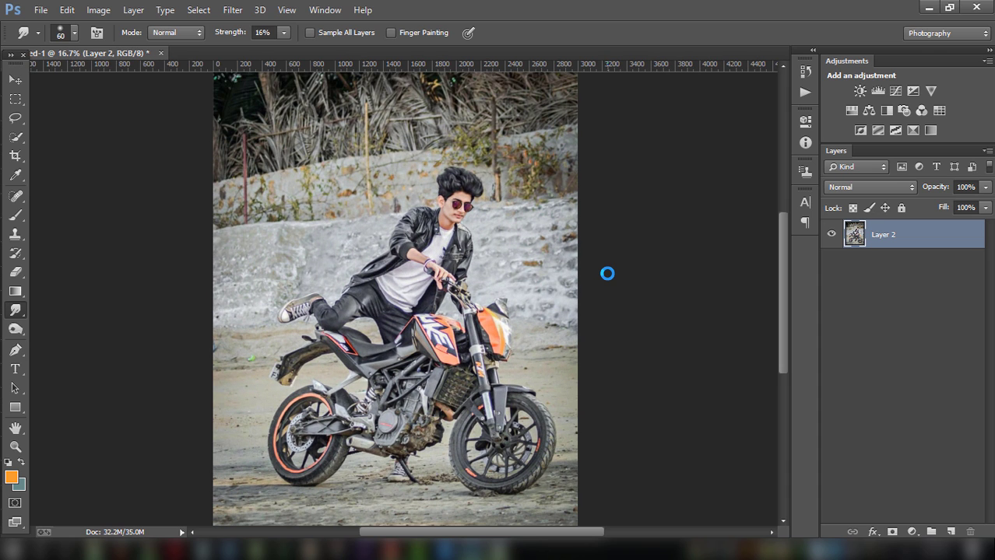
{"action": "scroll", "coordinate": [607, 273], "scroll_direction": "down", "scroll_amount": 1}
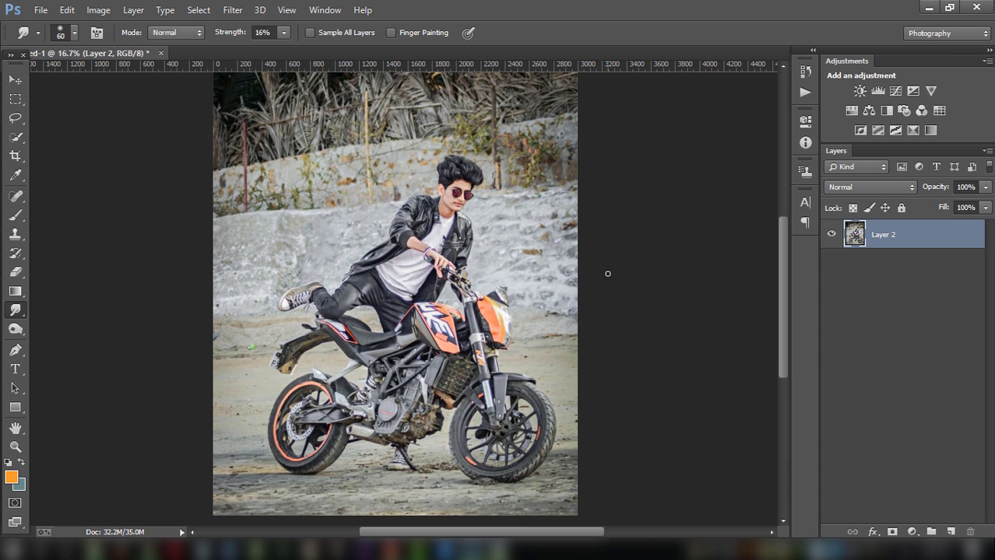
{"action": "scroll", "coordinate": [607, 273], "scroll_direction": "down", "scroll_amount": 1}
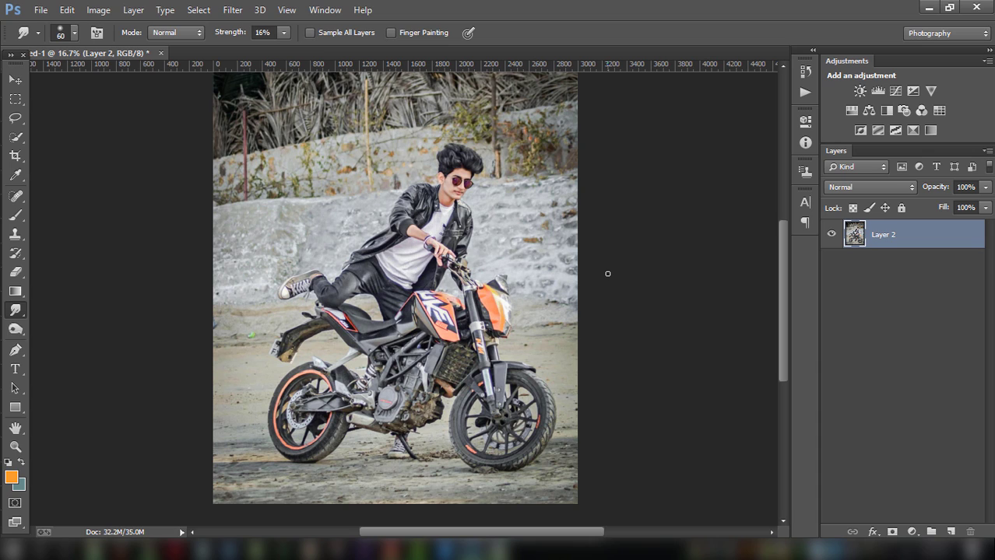
Reopen Camera Raw and set Clarity +22, Blacks -40, Whites +15, Highlights +11, Contrast +5, Saturation +1
{"action": "scroll", "coordinate": [607, 273], "scroll_direction": "up", "scroll_amount": 1}
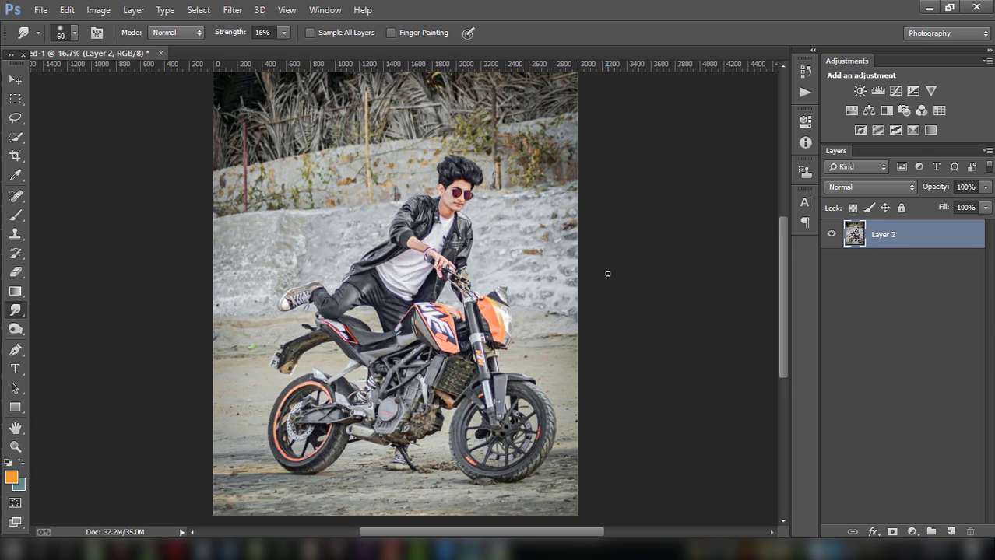
{"action": "left_click", "coordinate": [233, 10]}
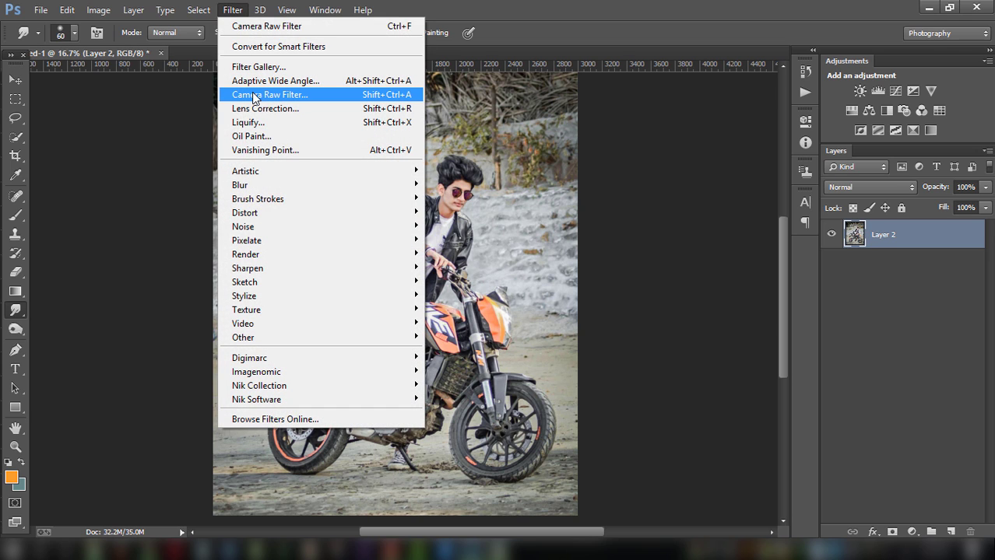
{"action": "left_click", "coordinate": [253, 96]}
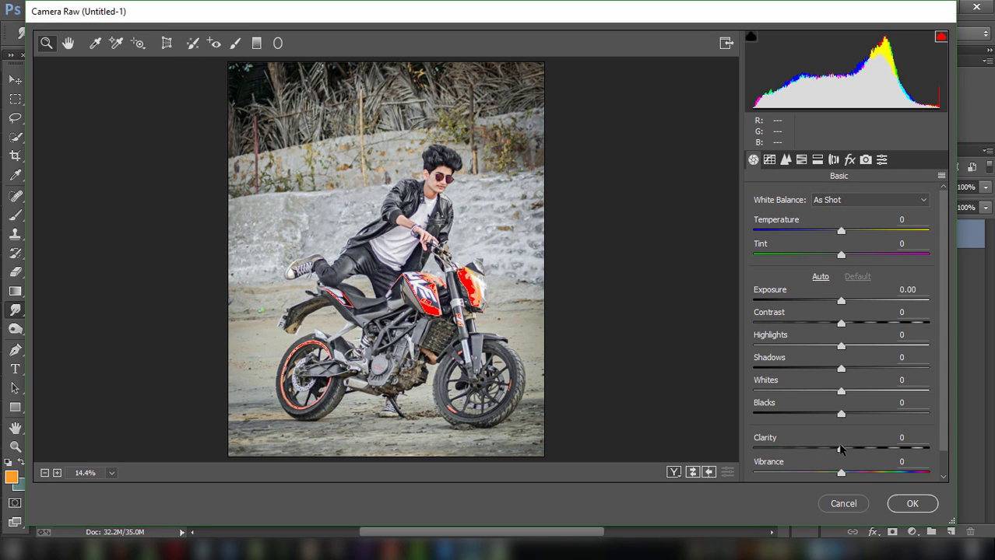
{"action": "left_click_drag", "start_coordinate": [840, 449], "coordinate": [859, 442]}
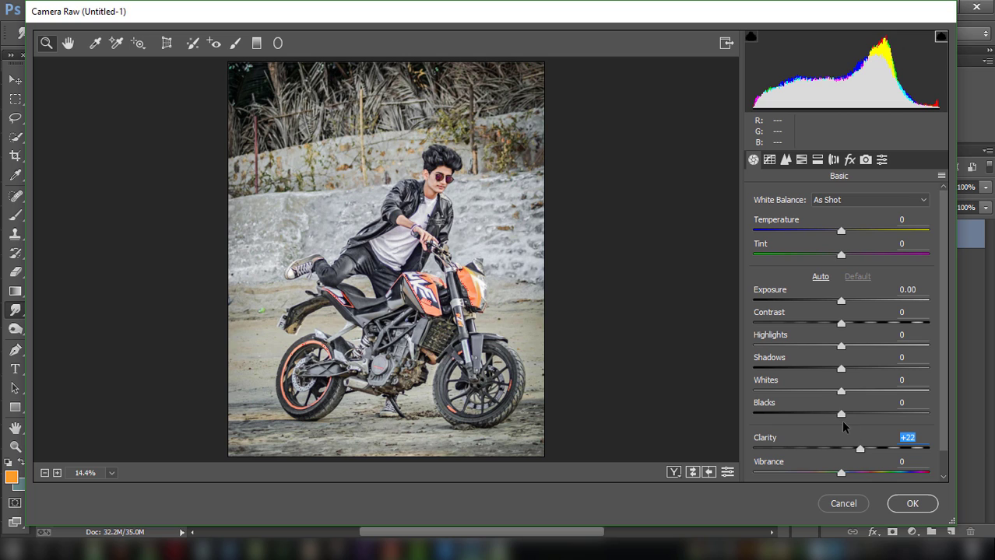
{"action": "mouse_move", "coordinate": [839, 415]}
{"action": "left_mouse_down"}
{"action": "mouse_move", "coordinate": [787, 402]}
{"action": "mouse_move", "coordinate": [853, 389]}
{"action": "left_mouse_up"}
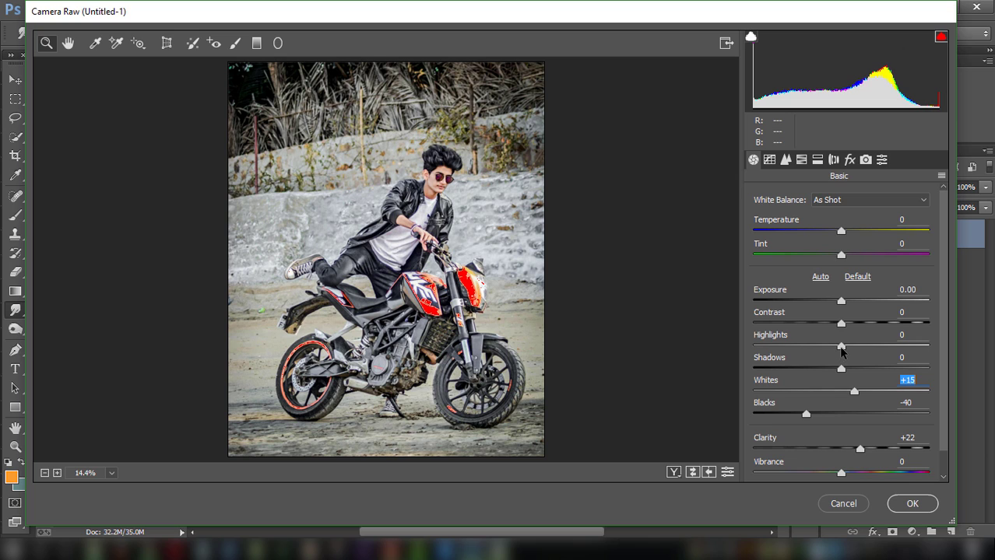
{"action": "mouse_move", "coordinate": [840, 348]}
{"action": "left_mouse_down"}
{"action": "mouse_move", "coordinate": [855, 345]}
{"action": "mouse_move", "coordinate": [845, 324]}
{"action": "left_mouse_up"}
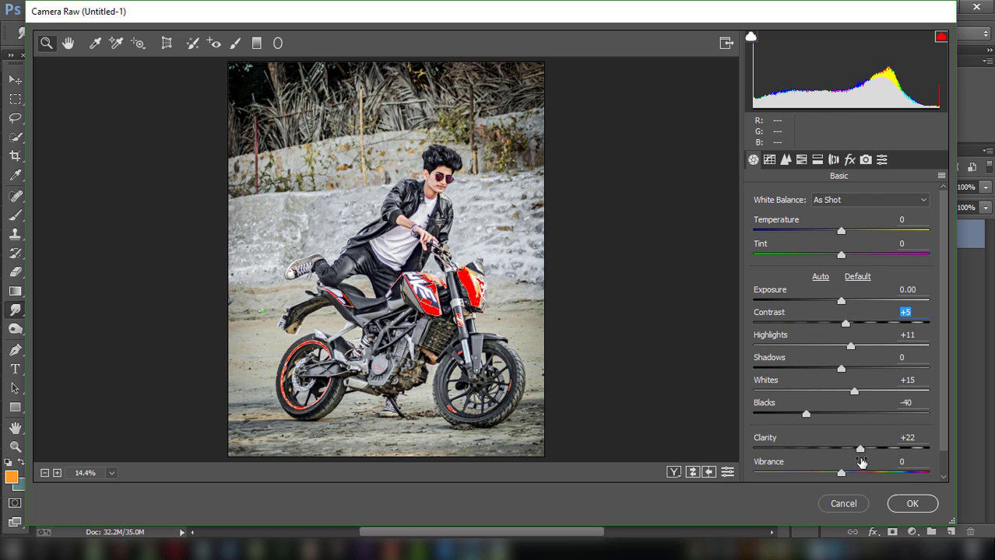
{"action": "scroll", "coordinate": [847, 473], "scroll_direction": "down", "scroll_amount": 1}
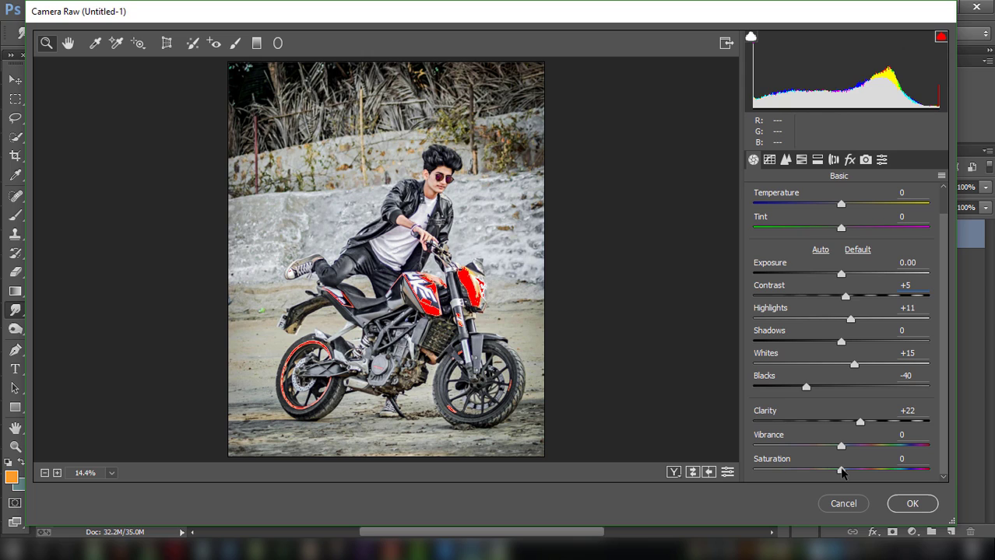
{"action": "mouse_move", "coordinate": [841, 473]}
{"action": "left_mouse_down"}
{"action": "mouse_move", "coordinate": [827, 469]}
{"action": "mouse_move", "coordinate": [843, 467]}
{"action": "left_mouse_up"}
Darken the ground with a bottom graduated filter at Exposure -1.65 and apply it
{"action": "left_click", "coordinate": [257, 44]}
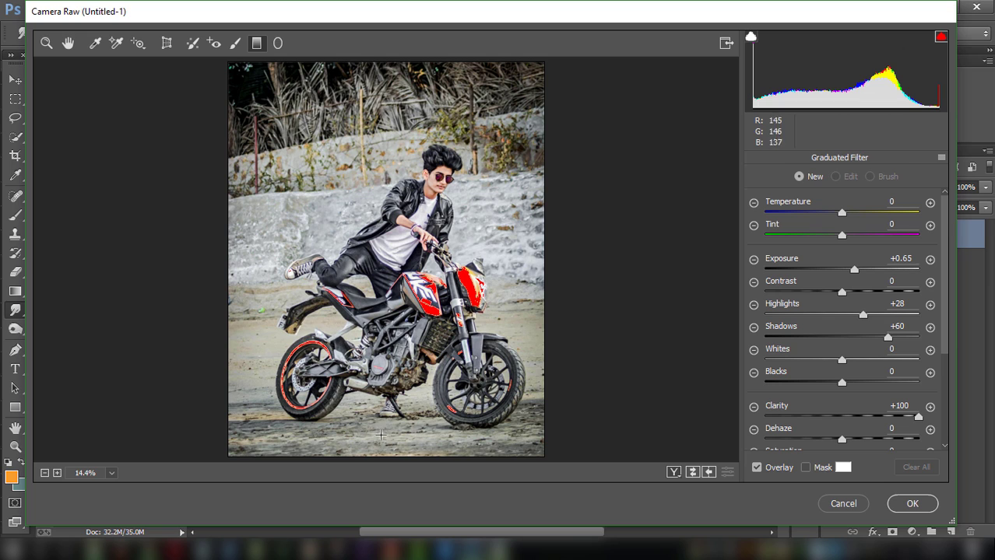
{"action": "left_click_drag", "start_coordinate": [388, 460], "coordinate": [391, 401]}
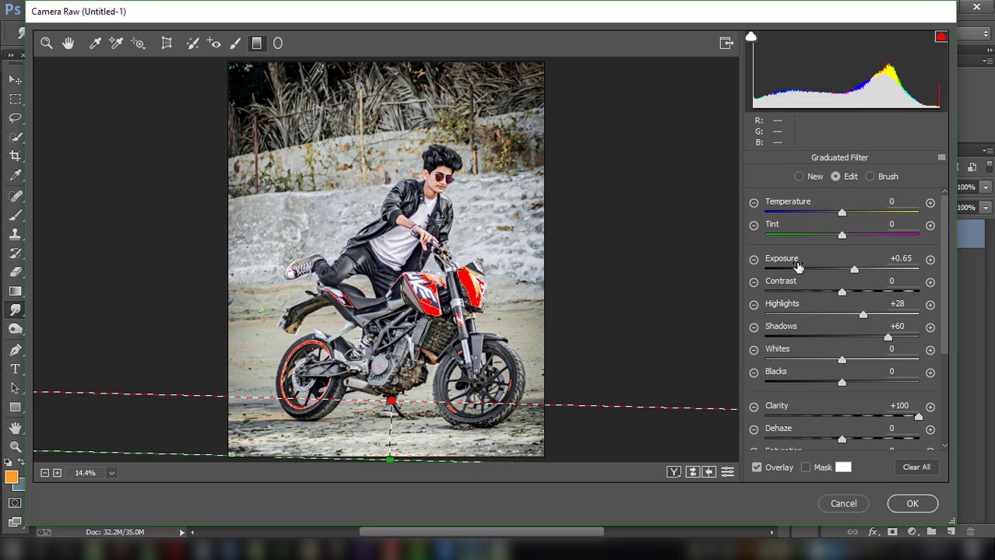
{"action": "mouse_move", "coordinate": [800, 271]}
{"action": "left_mouse_down"}
{"action": "mouse_move", "coordinate": [820, 270]}
{"action": "mouse_move", "coordinate": [803, 272]}
{"action": "left_mouse_up"}
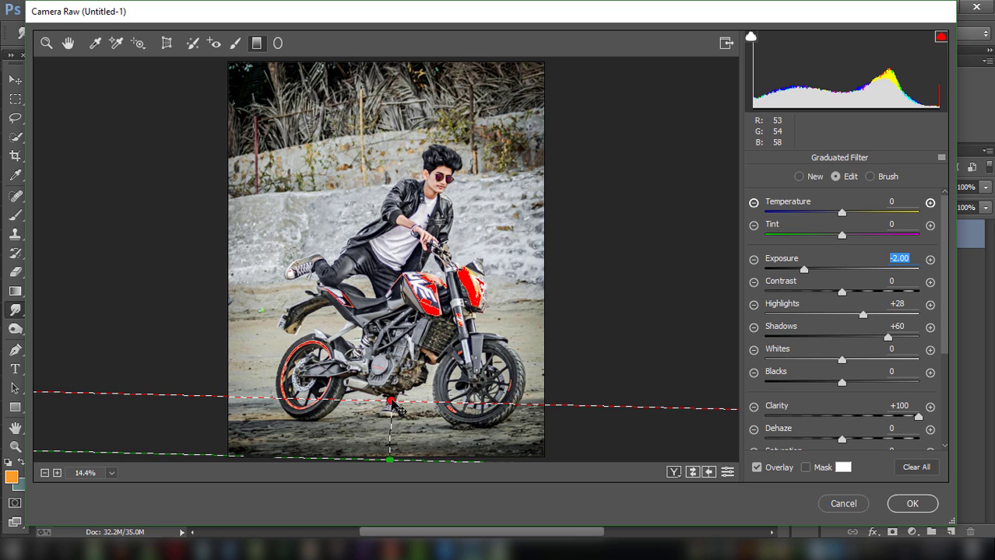
{"action": "mouse_move", "coordinate": [391, 402]}
{"action": "left_mouse_down"}
{"action": "mouse_move", "coordinate": [399, 393]}
{"action": "mouse_move", "coordinate": [391, 406]}
{"action": "left_mouse_up"}
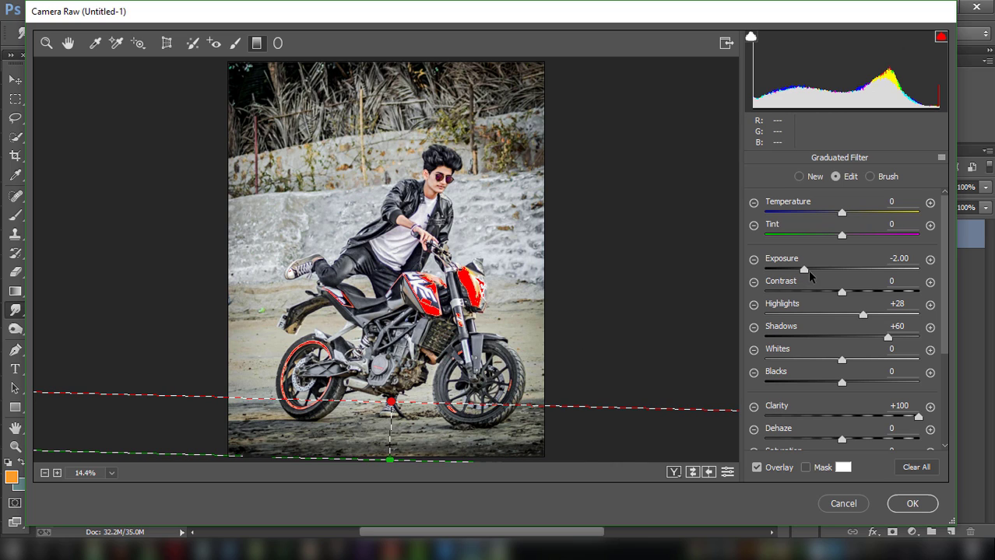
{"action": "left_click_drag", "start_coordinate": [804, 270], "coordinate": [810, 270]}
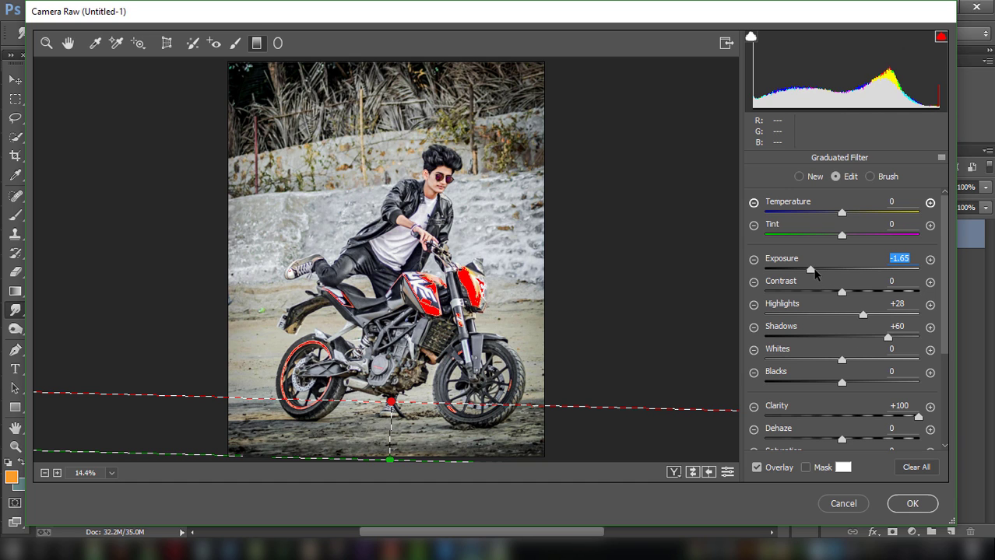
{"action": "left_click", "coordinate": [910, 503]}
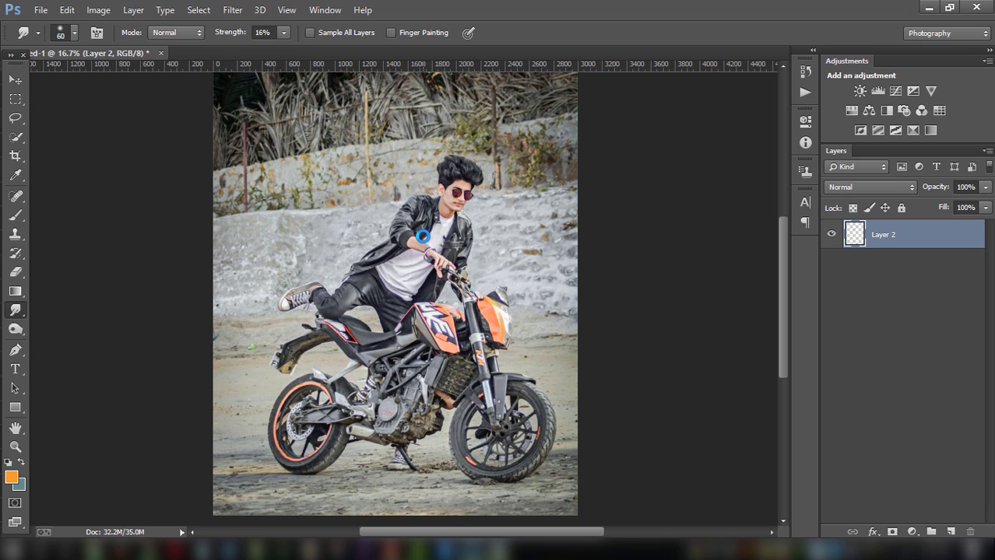
Zoom to 25% on the rider and motorcycle and pick the Smudge tool
{"action": "scroll", "coordinate": [496, 234], "scroll_direction": "down", "scroll_amount": 1}
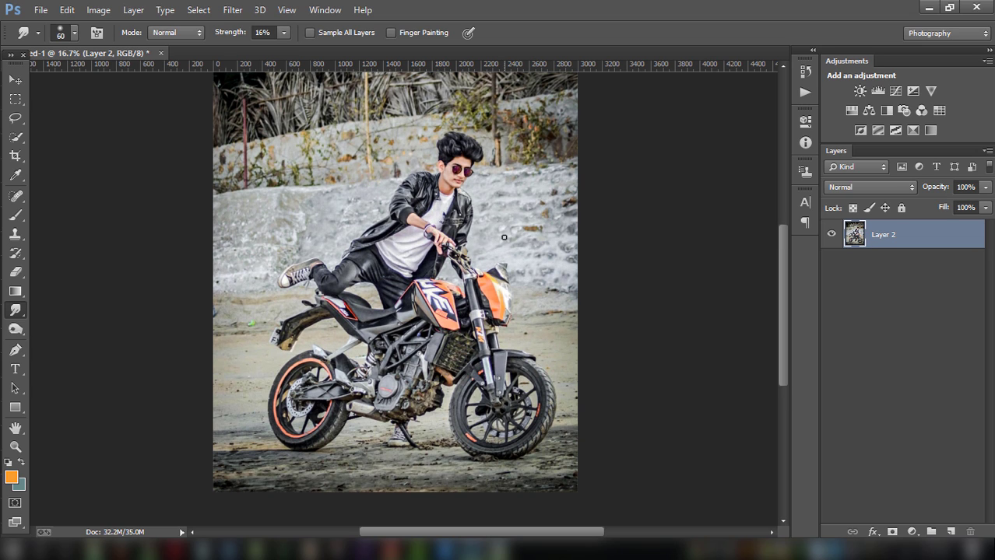
{"action": "key", "text": "ctrl+minus"}
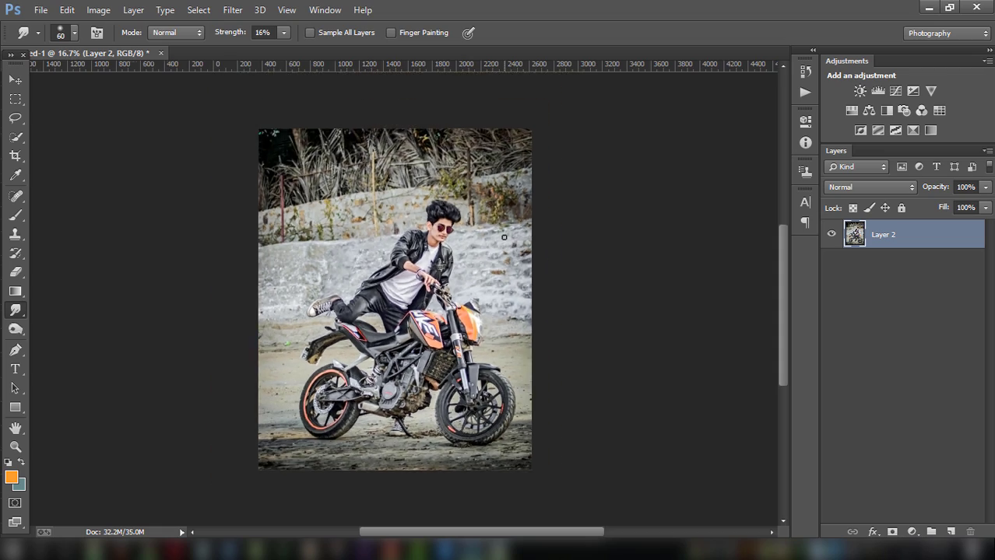
{"action": "key", "text": "ctrl+minus"}
{"action": "key", "text": "ctrl+minus"}
{"action": "key", "text": "ctrl+plus"}
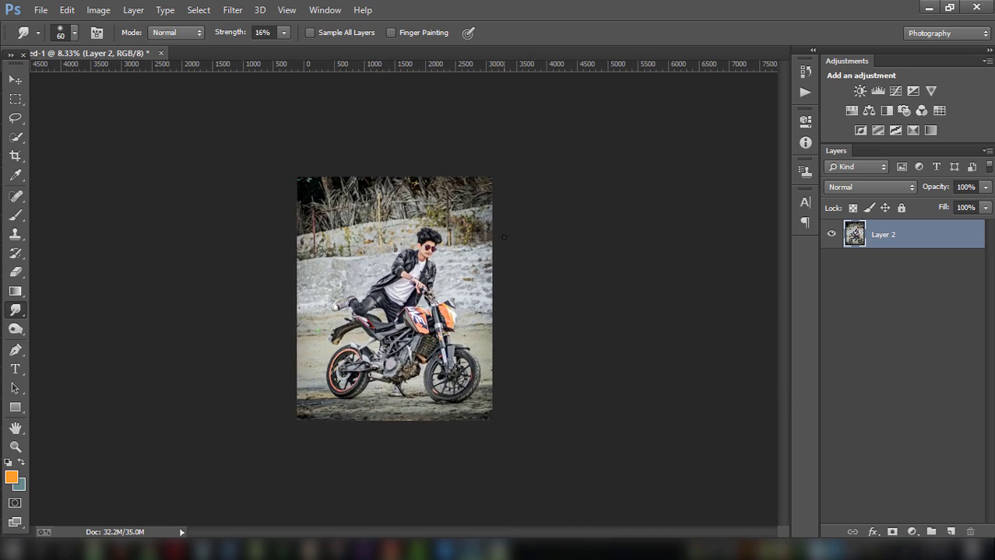
{"action": "key", "text": "ctrl+plus"}
{"action": "key", "text": "ctrl+plus"}
{"action": "key", "text": "ctrl+plus"}
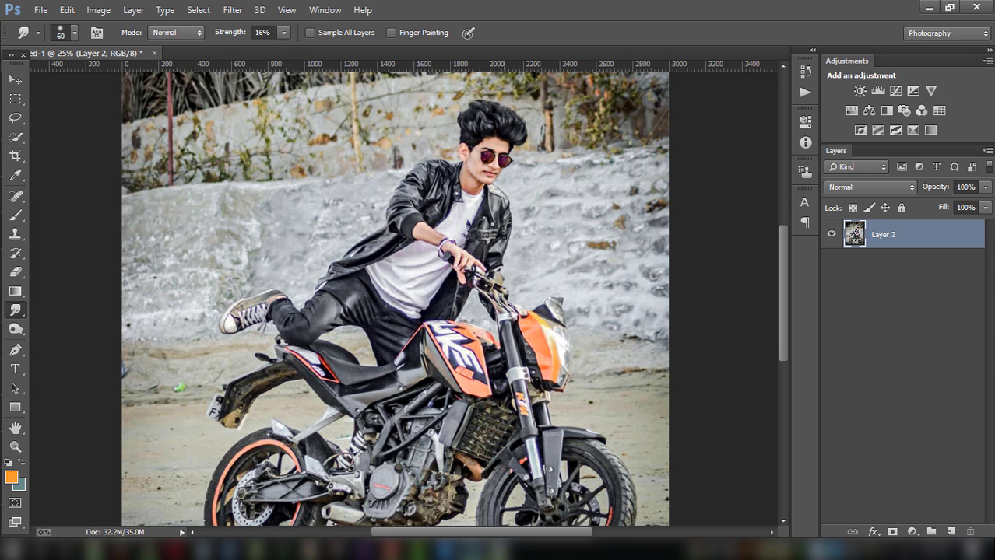
{"action": "right_click", "coordinate": [15, 311]}
{"action": "left_click", "coordinate": [78, 335]}
Pick a bristle Smudge brush tip at 56% strength and smudge the hair top
{"action": "left_click", "coordinate": [74, 33]}
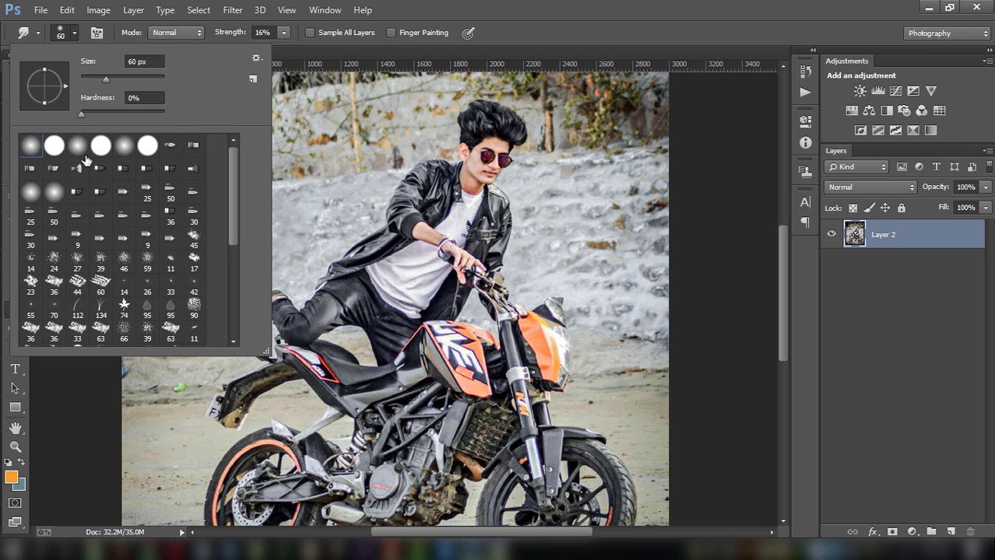
{"action": "left_click", "coordinate": [31, 168]}
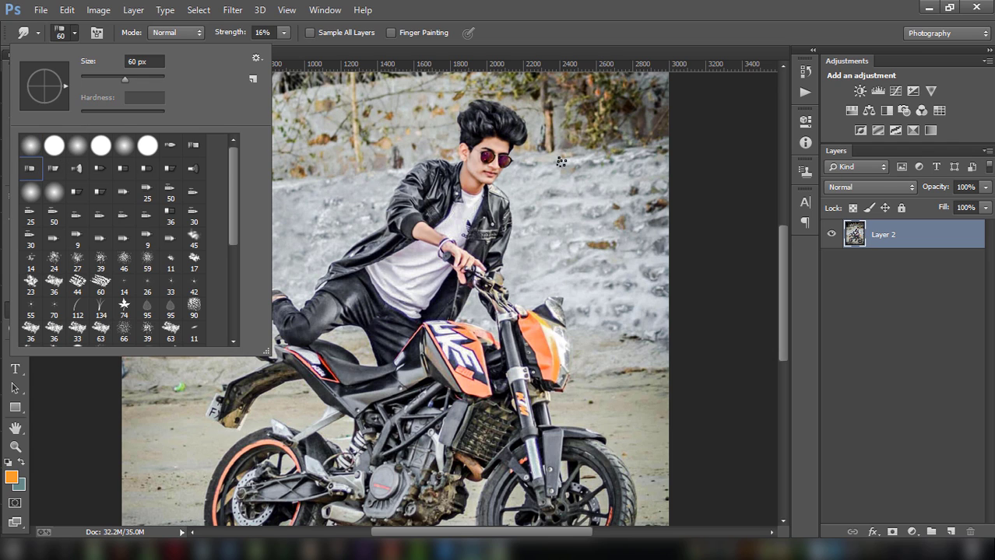
{"action": "left_click", "coordinate": [617, 147]}
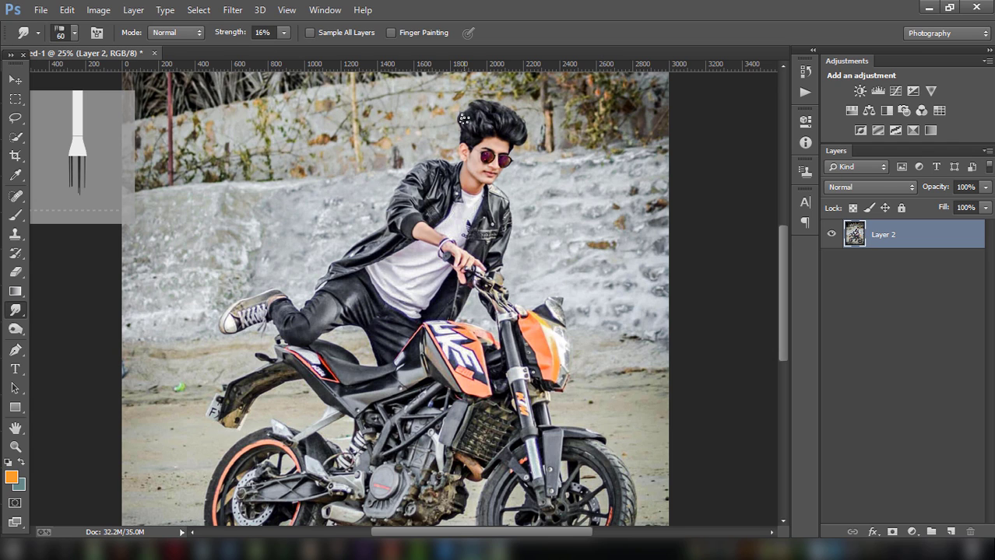
{"action": "mouse_move", "coordinate": [464, 110]}
{"action": "left_mouse_down"}
{"action": "mouse_move", "coordinate": [462, 101]}
{"action": "mouse_move", "coordinate": [467, 123]}
{"action": "left_mouse_up"}
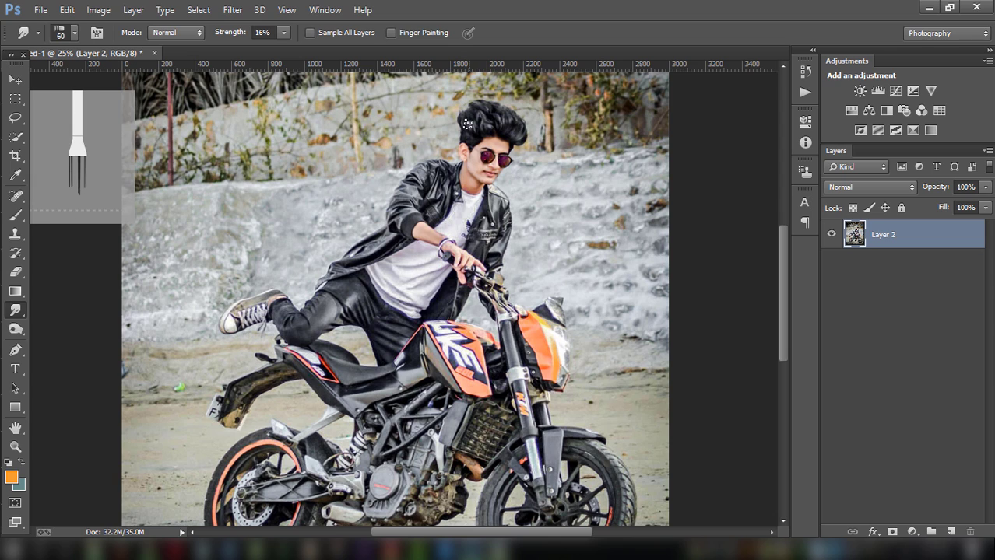
{"action": "left_click", "coordinate": [282, 35]}
{"action": "left_click_drag", "start_coordinate": [304, 51], "coordinate": [314, 48]}
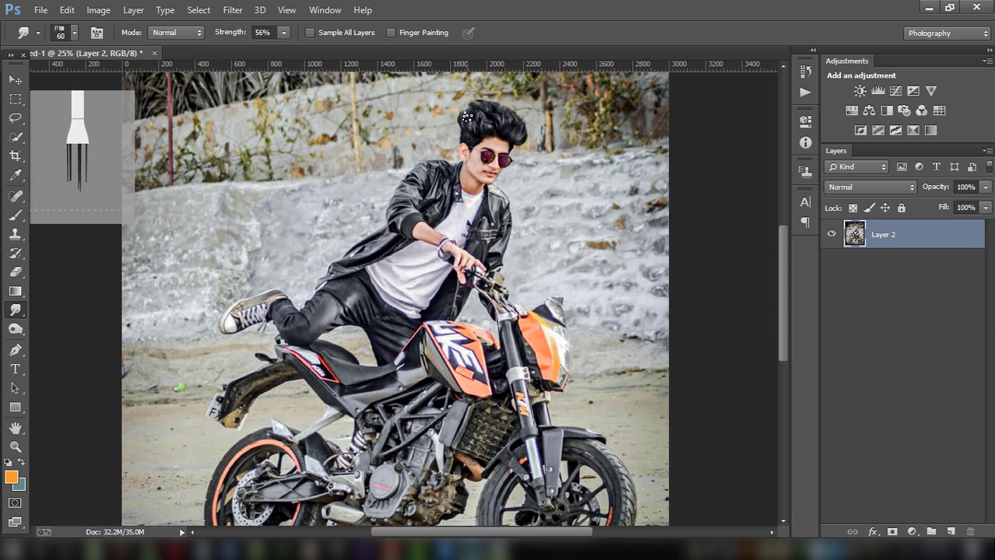
Smudge strands upward into the top of the hair, then undo the last two strokes
{"action": "left_click_drag", "start_coordinate": [459, 108], "coordinate": [466, 117]}
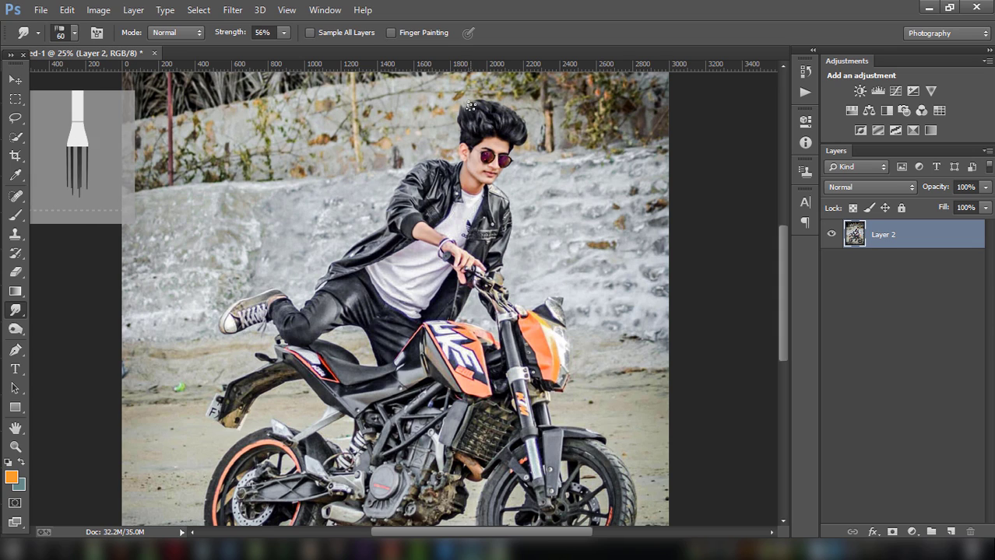
{"action": "left_click_drag", "start_coordinate": [466, 109], "coordinate": [448, 117]}
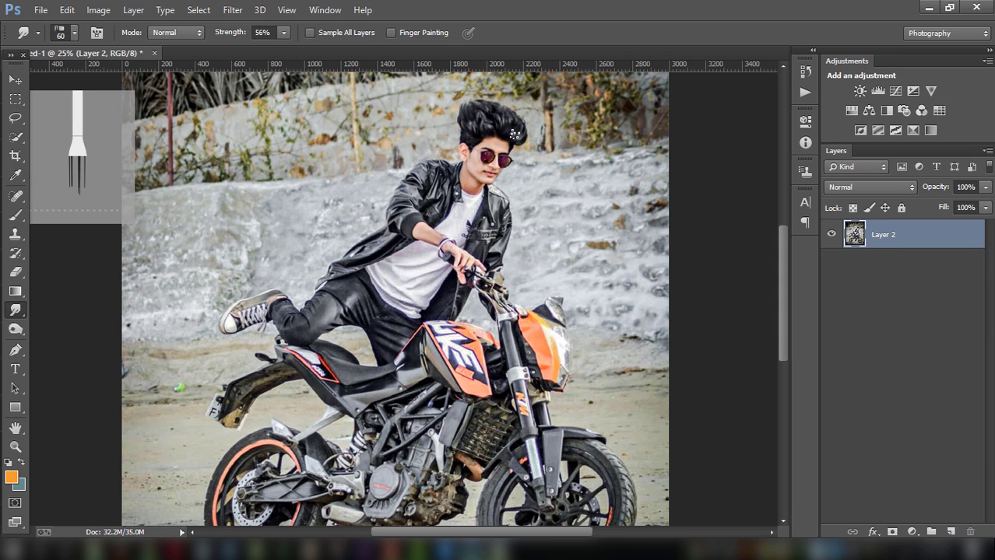
{"action": "mouse_move", "coordinate": [519, 132]}
{"action": "left_mouse_down"}
{"action": "mouse_move", "coordinate": [512, 101]}
{"action": "mouse_move", "coordinate": [476, 98]}
{"action": "mouse_move", "coordinate": [490, 97]}
{"action": "left_mouse_up"}
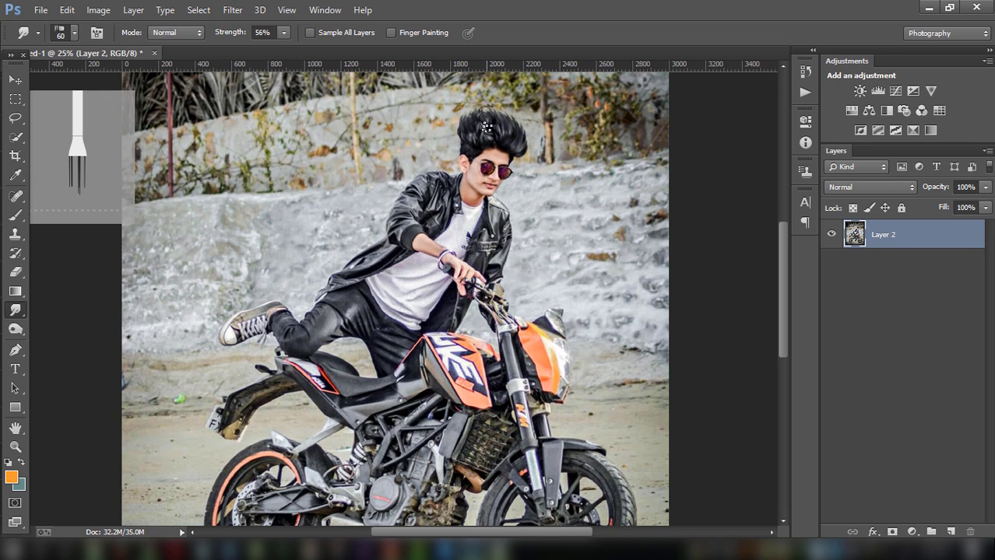
{"action": "mouse_move", "coordinate": [485, 121]}
{"action": "left_mouse_down"}
{"action": "mouse_move", "coordinate": [497, 129]}
{"action": "mouse_move", "coordinate": [488, 104]}
{"action": "left_mouse_up"}
{"action": "left_click", "coordinate": [67, 9]}
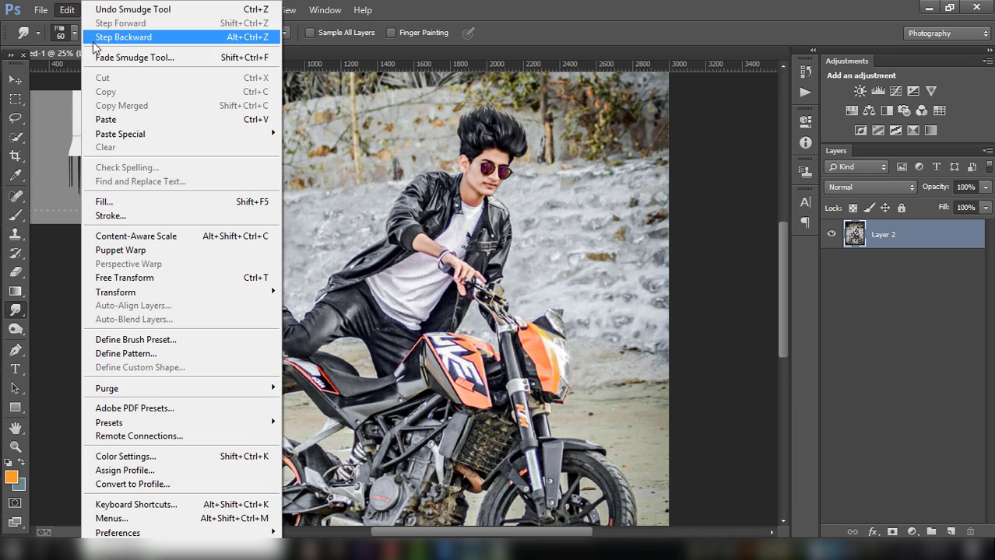
{"action": "left_click", "coordinate": [91, 37]}
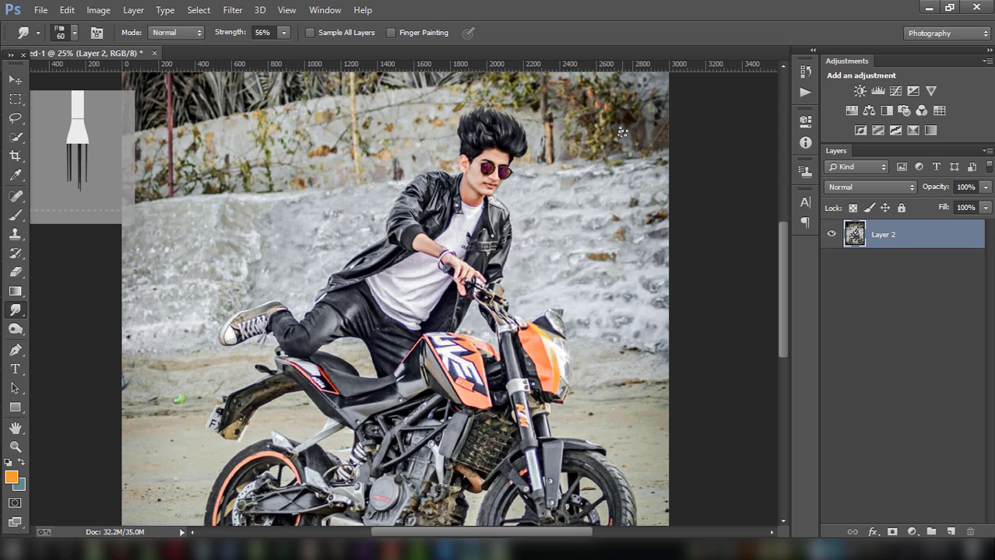
{"action": "key", "text": "ctrl+minus"}
{"action": "key", "text": "ctrl+minus"}
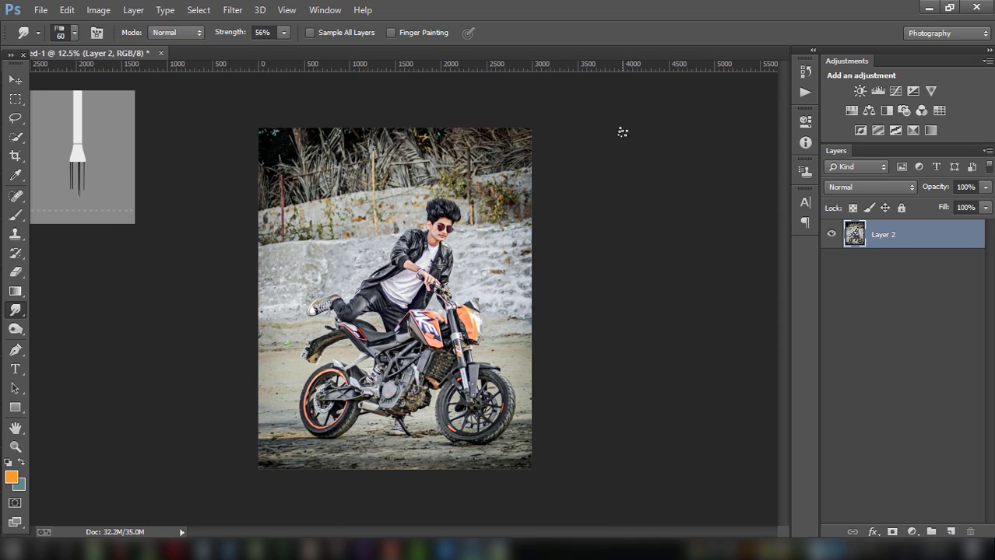
{"action": "key", "text": "ctrl+plus"}
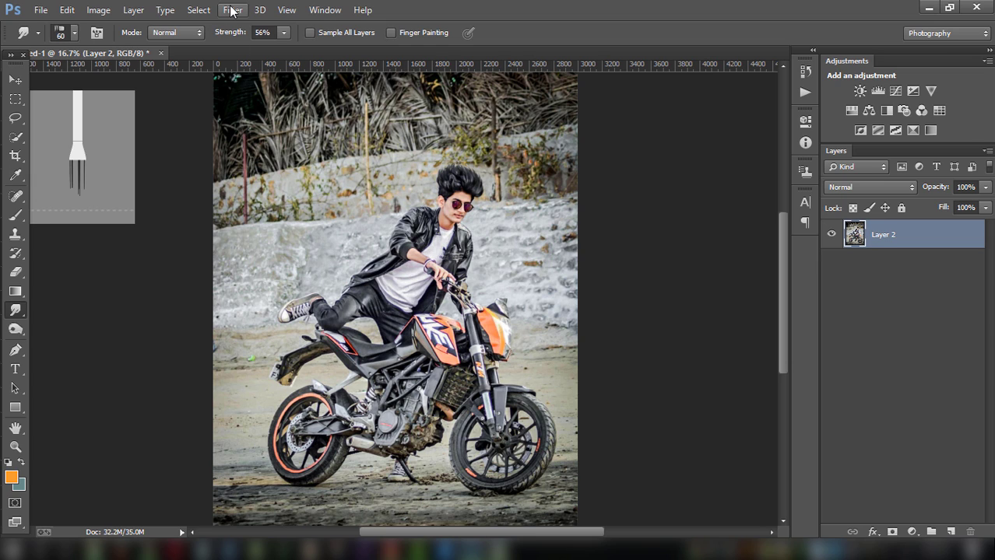
Add empty Layer 3 and set up a radial orange-to-transparent Gradient Tool
{"action": "key", "text": "ctrl+minus"}
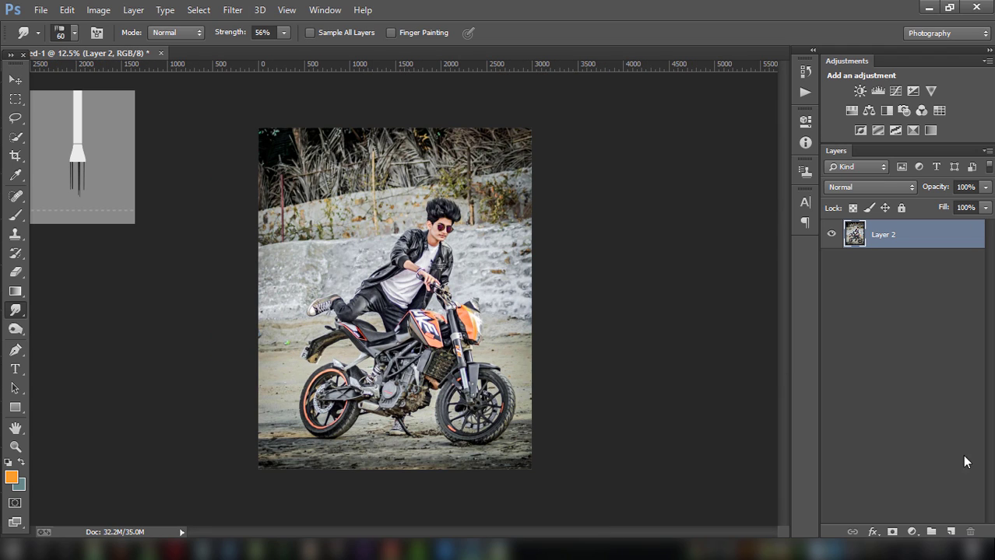
{"action": "left_click", "coordinate": [951, 532]}
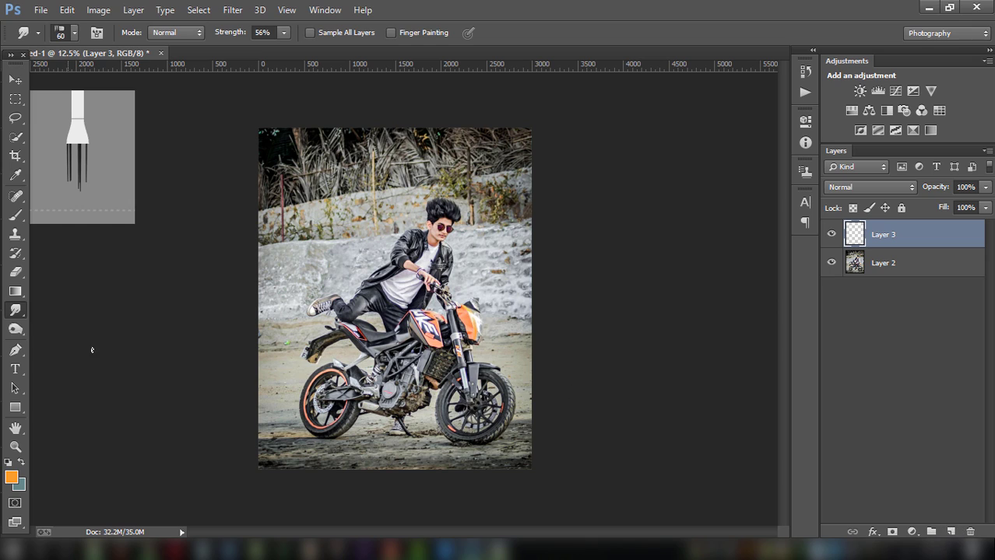
{"action": "left_click", "coordinate": [19, 291]}
{"action": "right_click", "coordinate": [20, 291]}
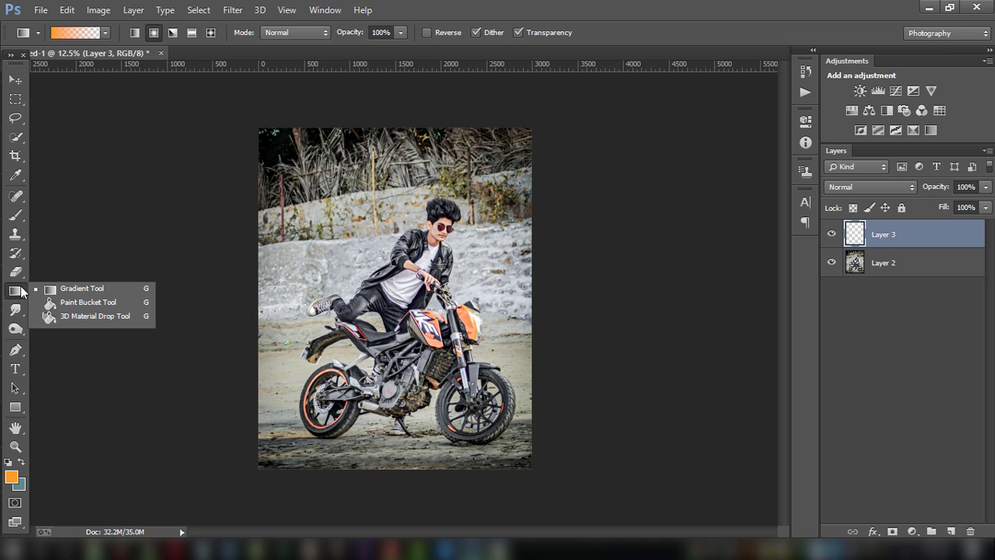
{"action": "left_click", "coordinate": [67, 293]}
{"action": "left_click", "coordinate": [104, 32]}
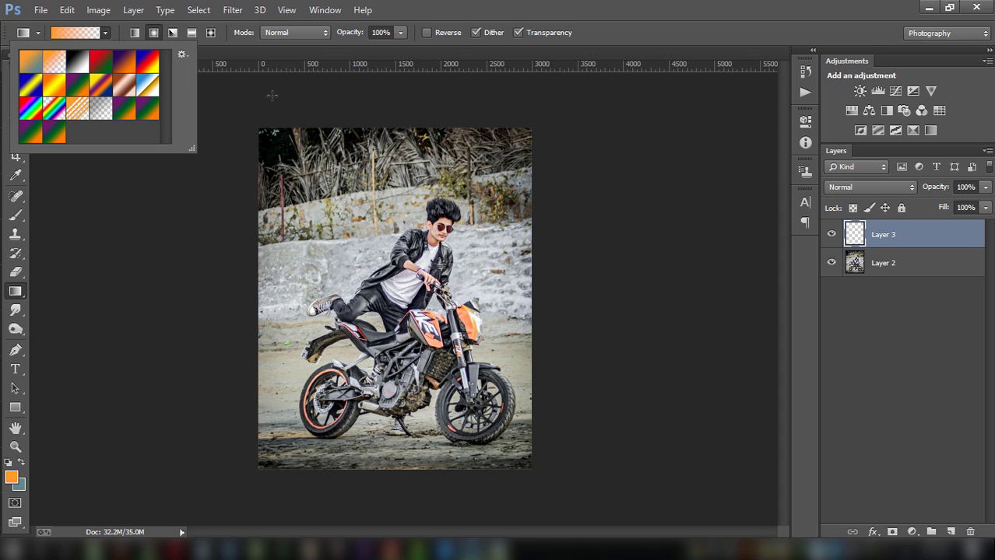
{"action": "left_click", "coordinate": [617, 157]}
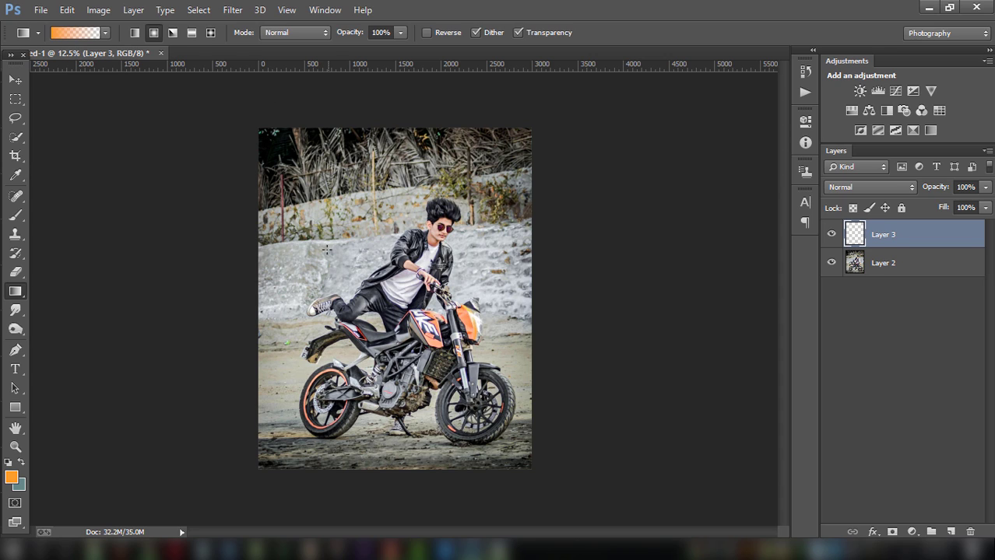
{"action": "left_click", "coordinate": [154, 32]}
Draw an orange radial gradient in the upper left and blend it in Screen mode
{"action": "left_click_drag", "start_coordinate": [331, 241], "coordinate": [354, 319]}
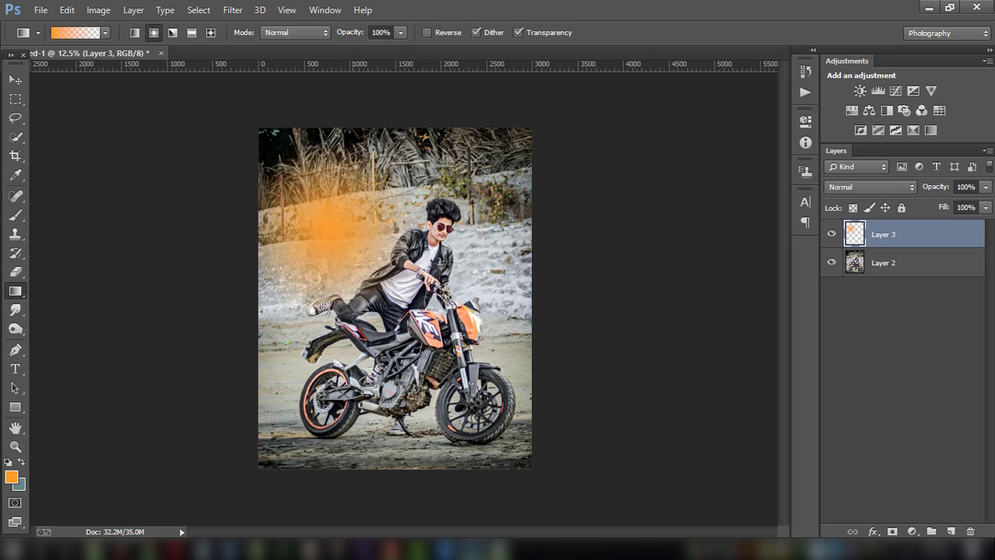
{"action": "left_click", "coordinate": [887, 186]}
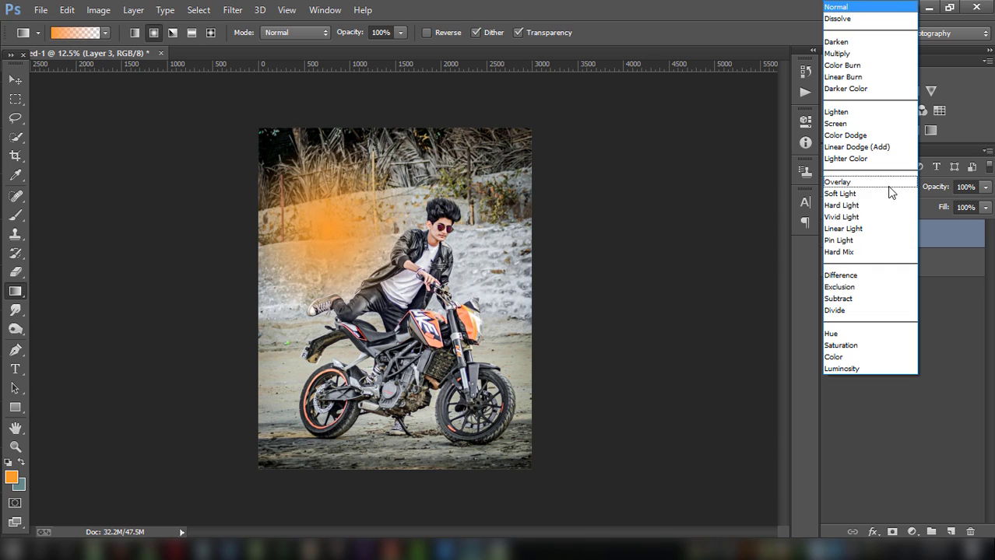
{"action": "left_click", "coordinate": [845, 123]}
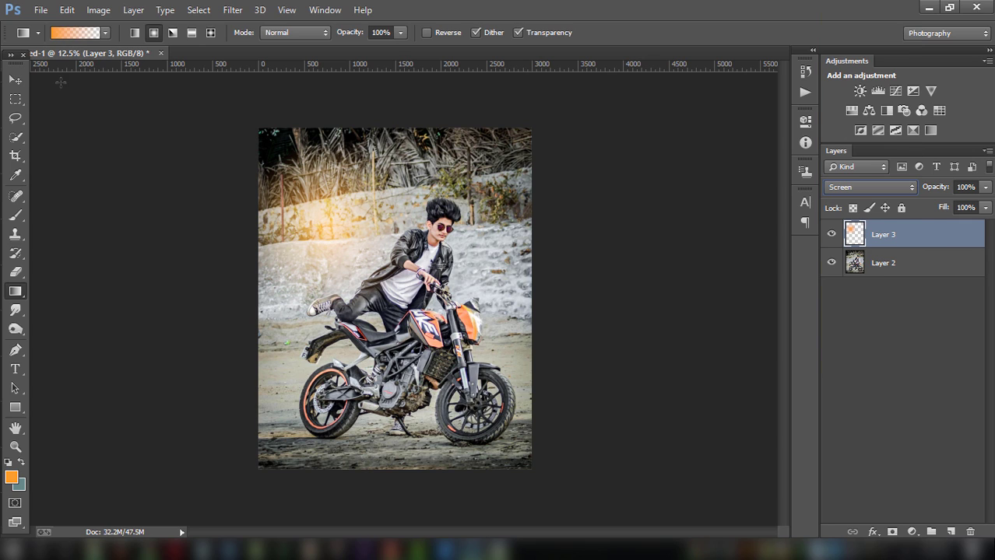
Enlarge the flare with Free Transform, shifting it down and to the right
{"action": "left_click", "coordinate": [15, 80]}
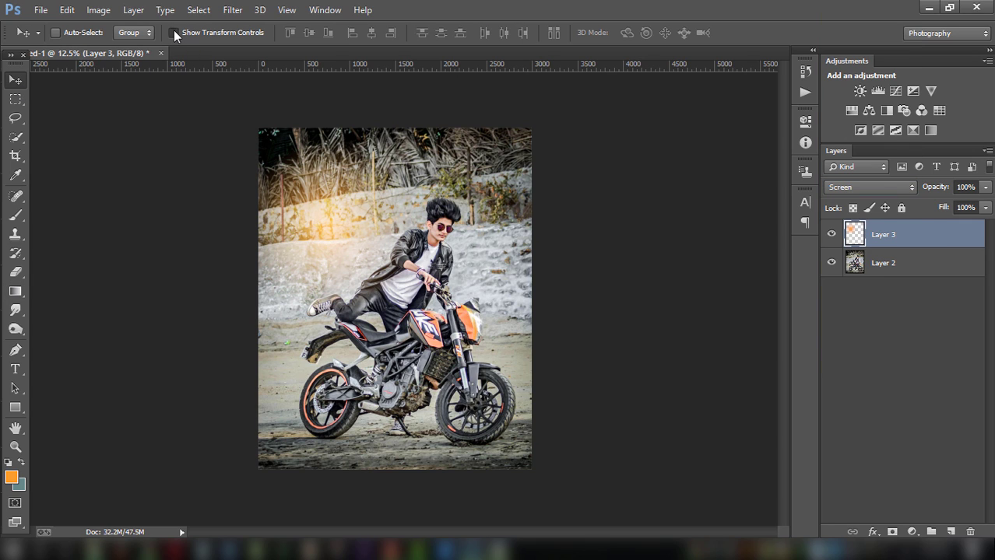
{"action": "key", "text": "ctrl+t"}
{"action": "mouse_move", "coordinate": [259, 131]}
{"action": "left_mouse_down"}
{"action": "mouse_move", "coordinate": [173, 56]}
{"action": "mouse_move", "coordinate": [96, 17]}
{"action": "left_mouse_up"}
{"action": "left_click_drag", "start_coordinate": [343, 153], "coordinate": [389, 223]}
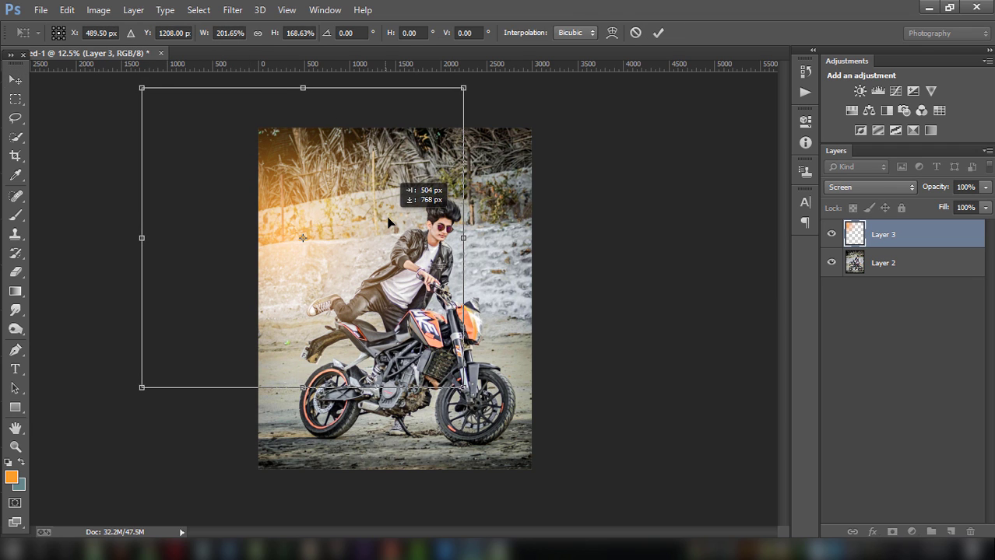
{"action": "left_click_drag", "start_coordinate": [463, 386], "coordinate": [501, 442]}
{"action": "left_click_drag", "start_coordinate": [426, 302], "coordinate": [444, 319]}
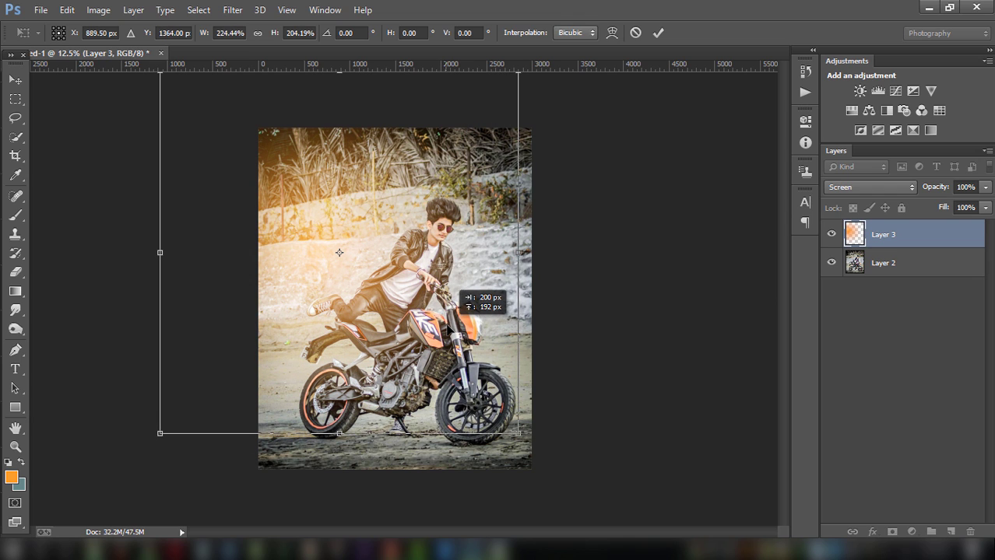
{"action": "key", "text": "Return"}
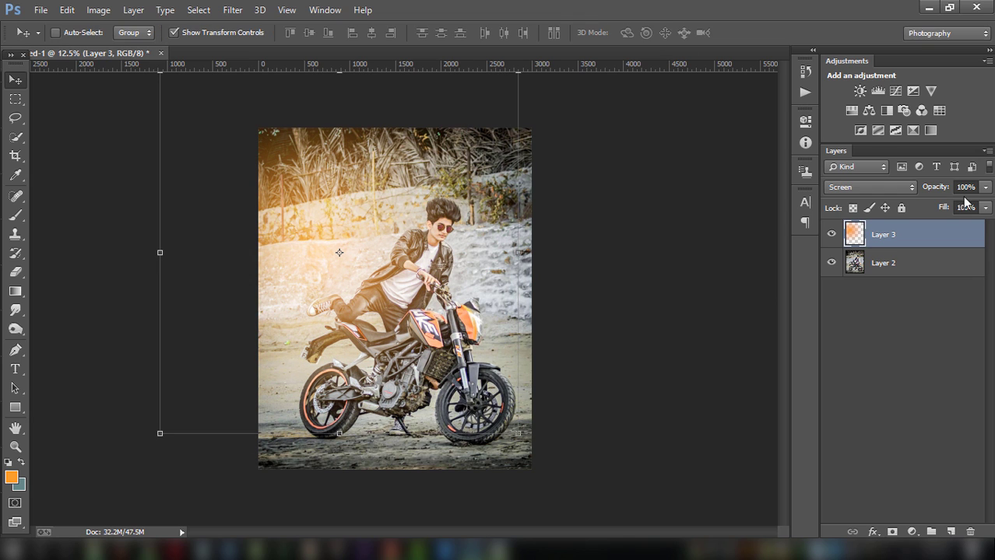
Move the flare around the photo, trying opacities of 62%, 56% and 66%
{"action": "left_click", "coordinate": [985, 187]}
{"action": "left_click_drag", "start_coordinate": [970, 205], "coordinate": [958, 207]}
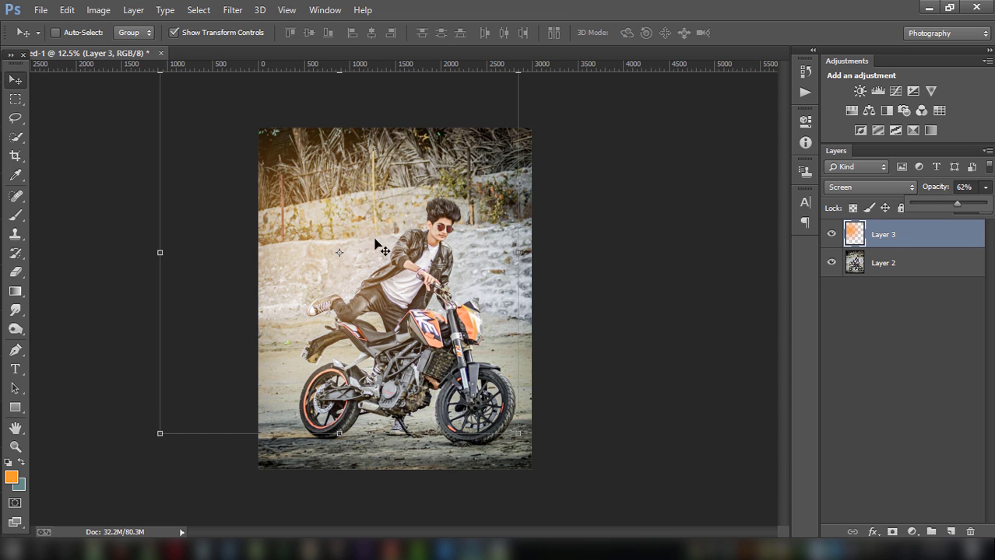
{"action": "left_click_drag", "start_coordinate": [366, 238], "coordinate": [381, 232]}
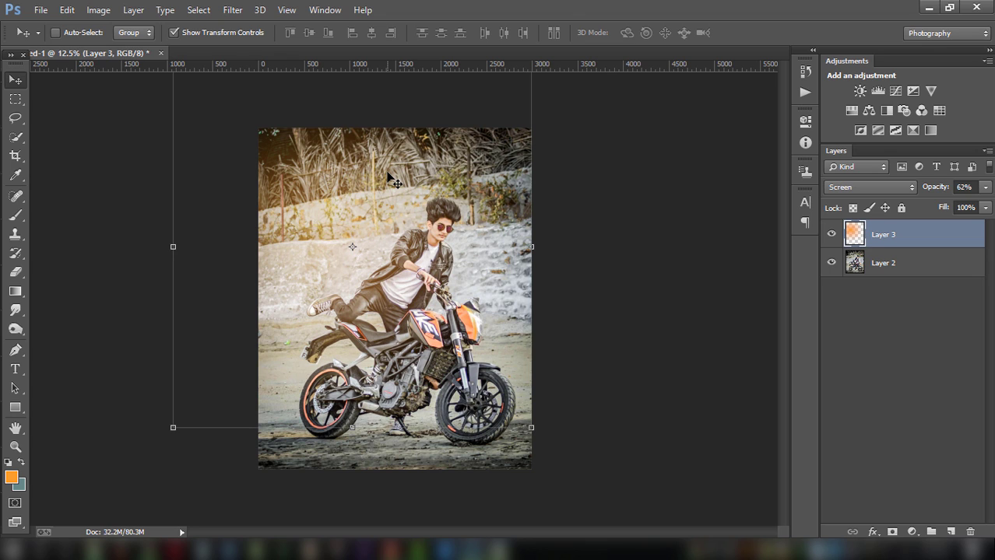
{"action": "mouse_move", "coordinate": [369, 196]}
{"action": "left_mouse_down"}
{"action": "mouse_move", "coordinate": [366, 156]}
{"action": "mouse_move", "coordinate": [381, 165]}
{"action": "left_mouse_up"}
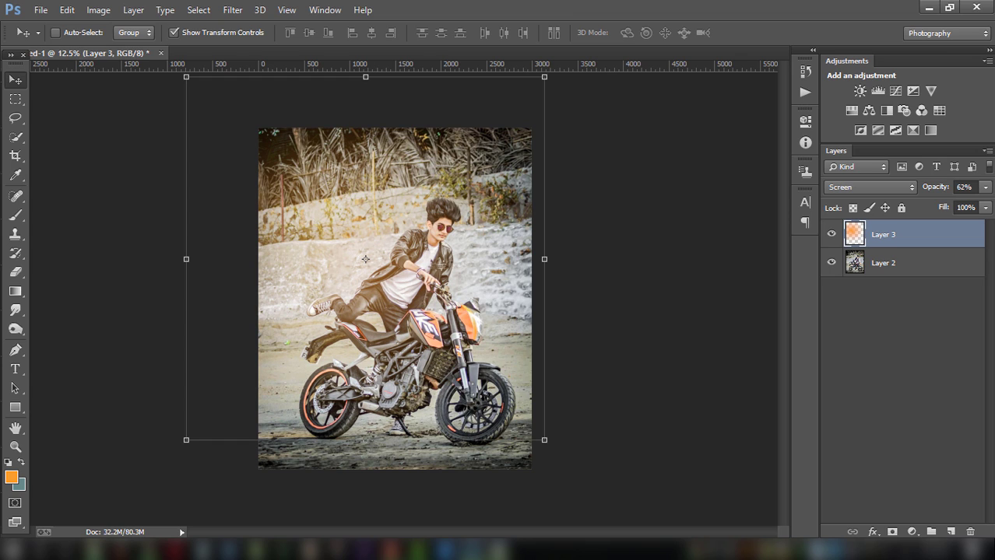
{"action": "left_click", "coordinate": [985, 186]}
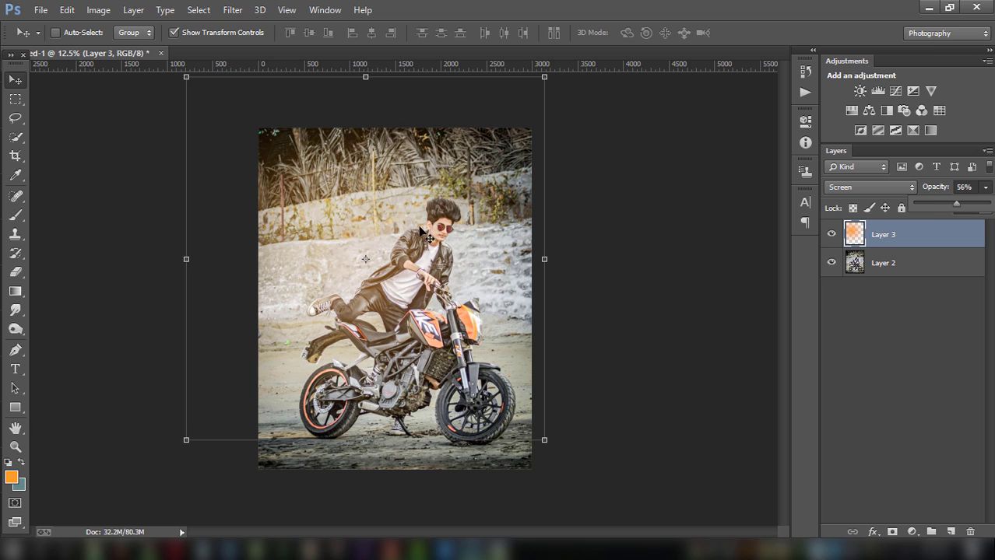
{"action": "mouse_move", "coordinate": [335, 230]}
{"action": "left_mouse_down"}
{"action": "mouse_move", "coordinate": [379, 235]}
{"action": "mouse_move", "coordinate": [385, 209]}
{"action": "left_mouse_up"}
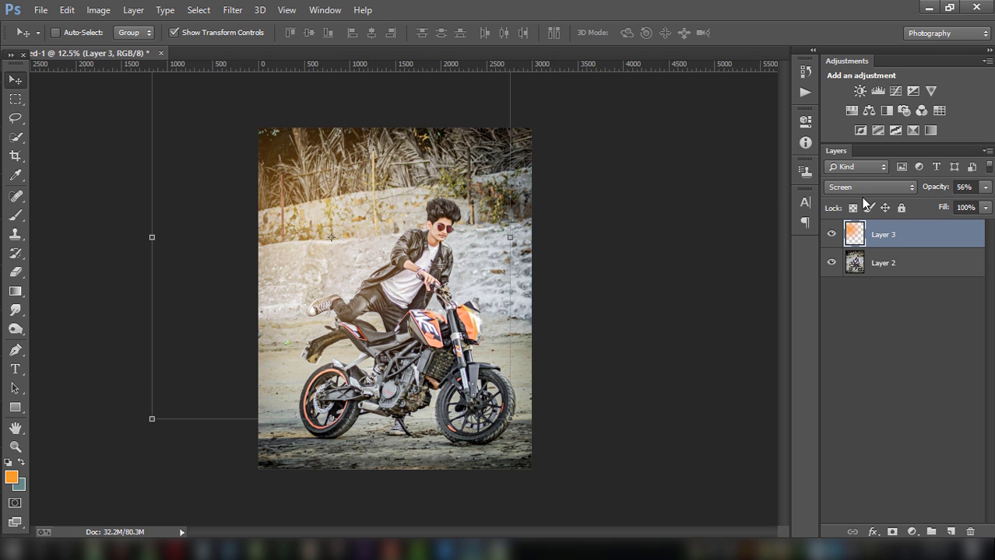
{"action": "left_click", "coordinate": [985, 187]}
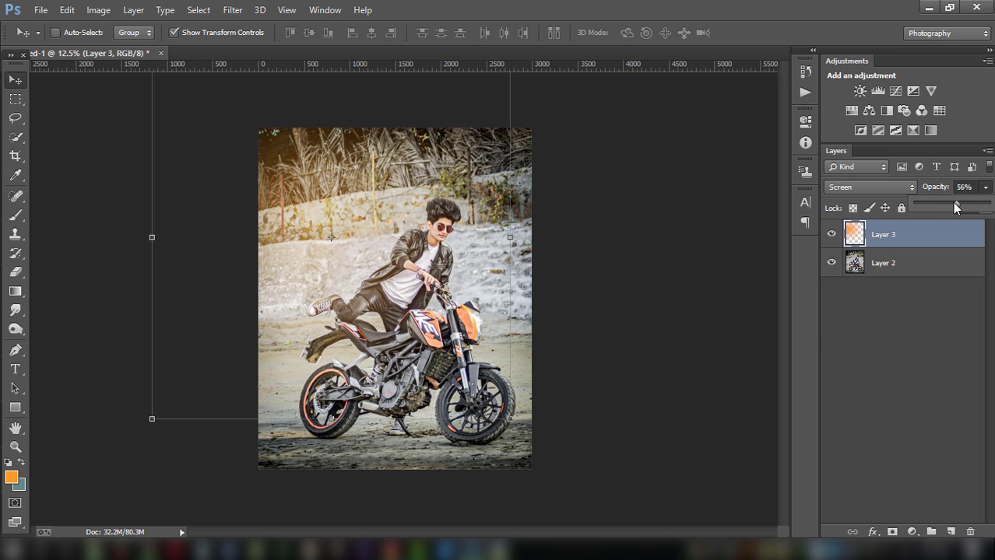
{"action": "left_click_drag", "start_coordinate": [961, 204], "coordinate": [964, 204]}
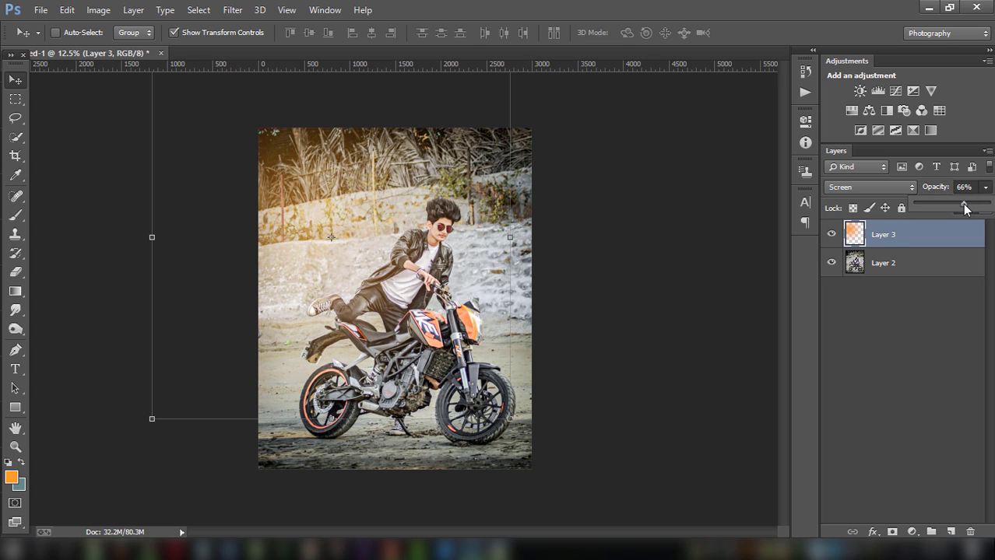
Nudge the flare into its final position and set its opacity to 71%
{"action": "left_click_drag", "start_coordinate": [465, 246], "coordinate": [428, 249]}
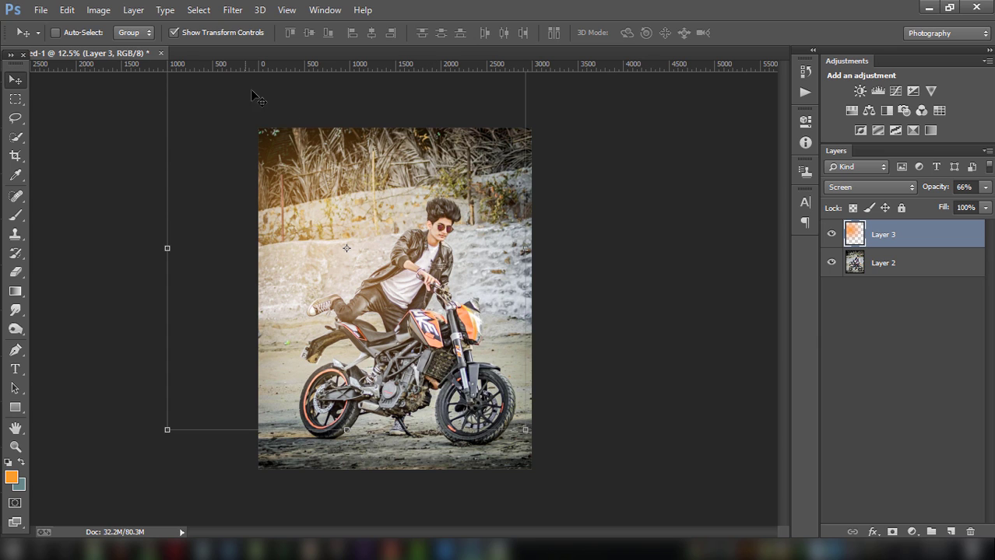
{"action": "left_click", "coordinate": [173, 32]}
{"action": "left_click_drag", "start_coordinate": [319, 204], "coordinate": [349, 203]}
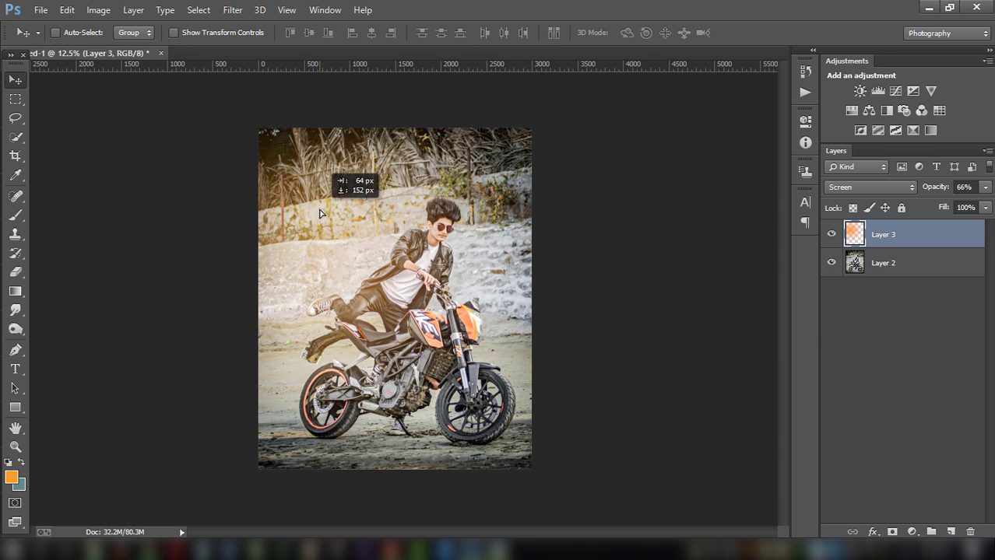
{"action": "left_click", "coordinate": [985, 187]}
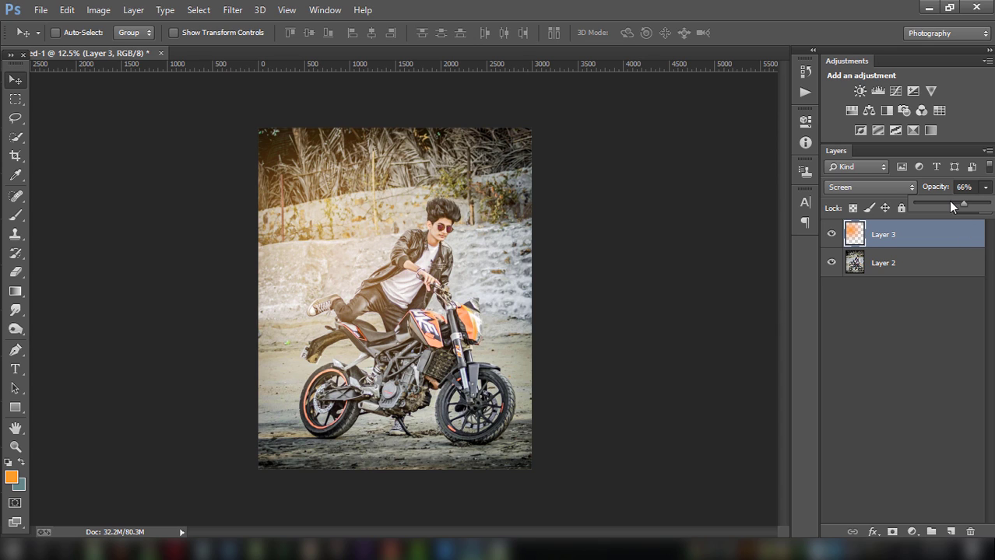
{"action": "mouse_move", "coordinate": [952, 209]}
{"action": "left_mouse_down"}
{"action": "mouse_move", "coordinate": [974, 209]}
{"action": "mouse_move", "coordinate": [957, 207]}
{"action": "mouse_move", "coordinate": [967, 203]}
{"action": "left_mouse_up"}
Apply Hue/Saturation to the flare: Saturation +93, Lightness -15, Hue about -4
{"action": "left_click", "coordinate": [107, 11]}
{"action": "mouse_move", "coordinate": [120, 48]}
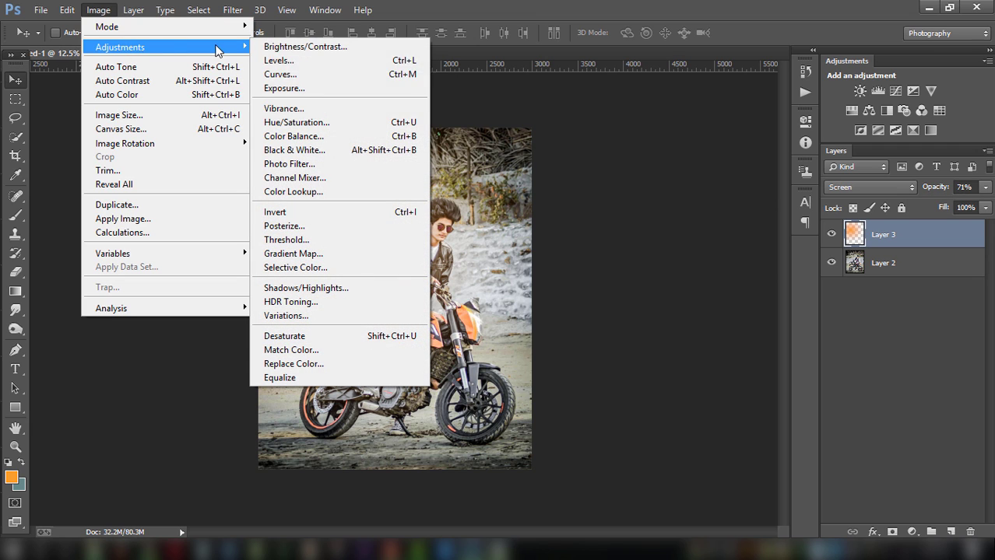
{"action": "left_click", "coordinate": [327, 123]}
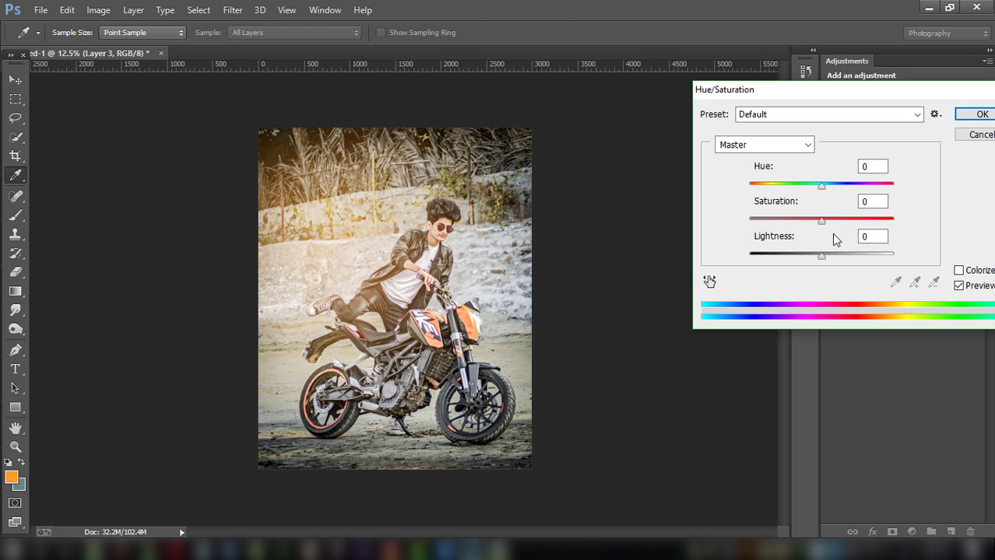
{"action": "left_click_drag", "start_coordinate": [822, 222], "coordinate": [888, 222]}
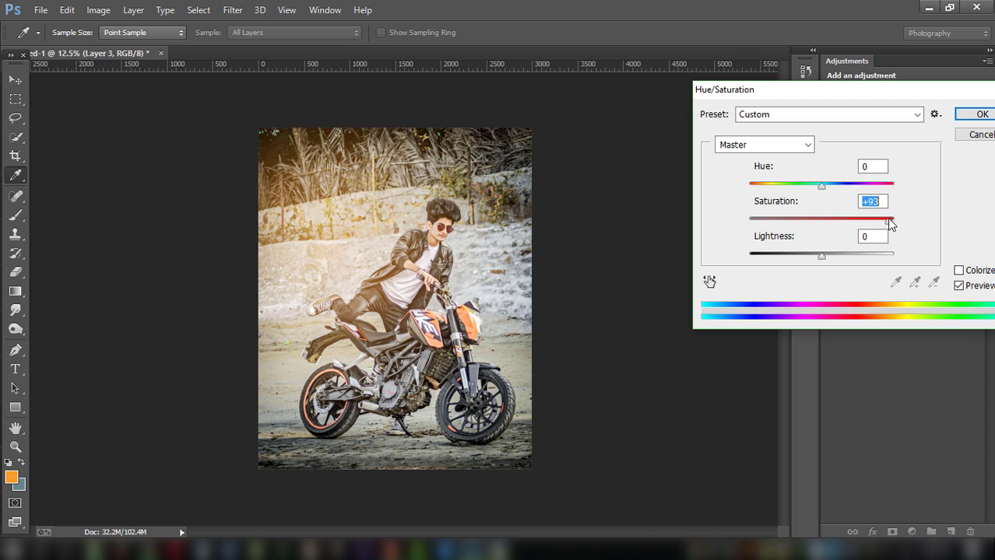
{"action": "left_click_drag", "start_coordinate": [820, 254], "coordinate": [810, 253]}
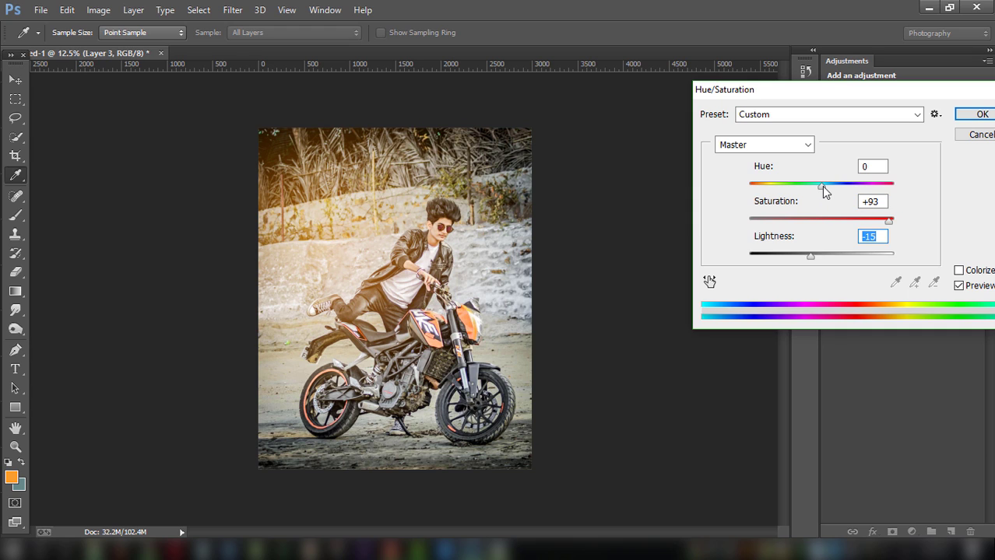
{"action": "left_click_drag", "start_coordinate": [821, 186], "coordinate": [817, 184]}
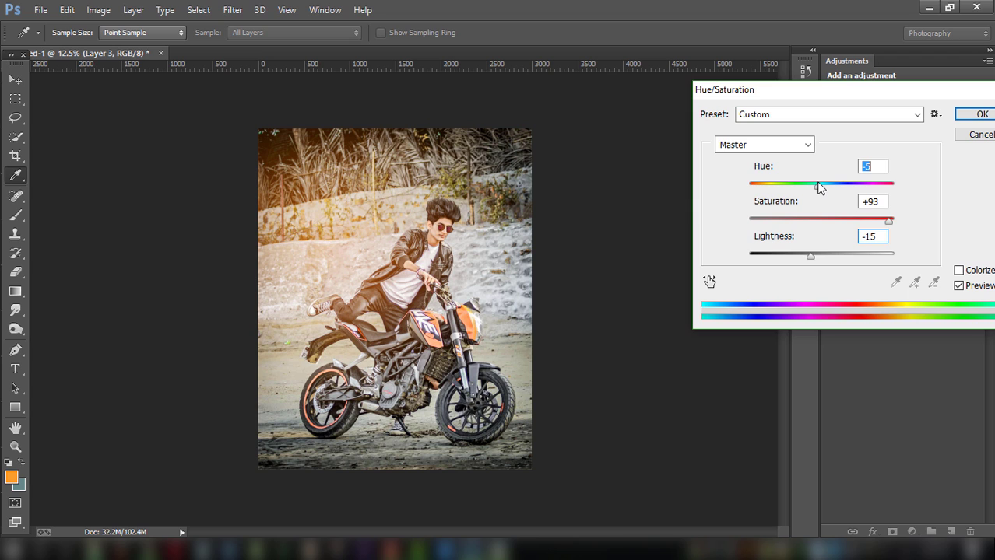
{"action": "left_click_drag", "start_coordinate": [821, 187], "coordinate": [819, 187]}
{"action": "left_click", "coordinate": [982, 116]}
Nudge the orange flare slightly into place and select Layer 2 along with it
{"action": "key", "text": "v"}
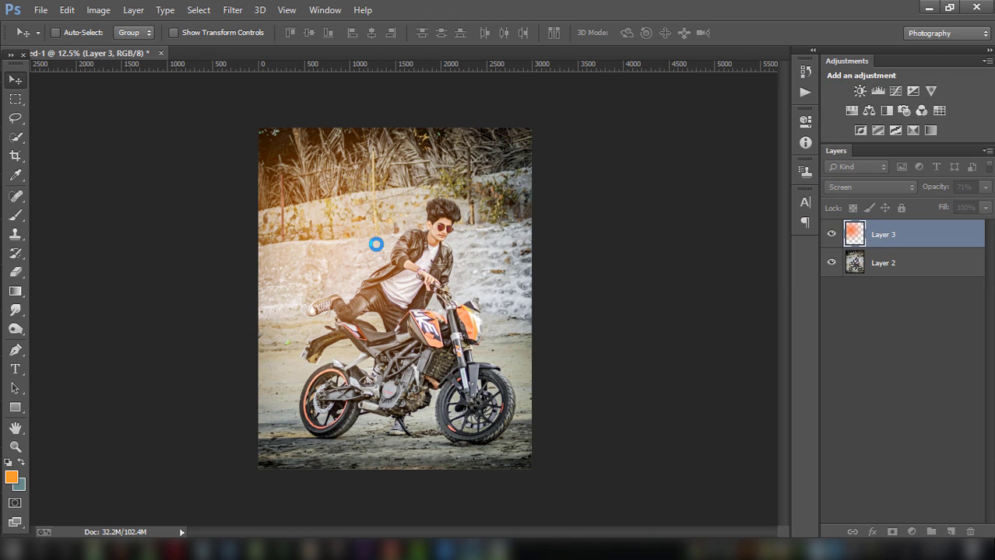
{"action": "mouse_move", "coordinate": [355, 229]}
{"action": "left_mouse_down"}
{"action": "mouse_move", "coordinate": [381, 253]}
{"action": "mouse_move", "coordinate": [401, 348]}
{"action": "mouse_move", "coordinate": [340, 222]}
{"action": "left_mouse_up"}
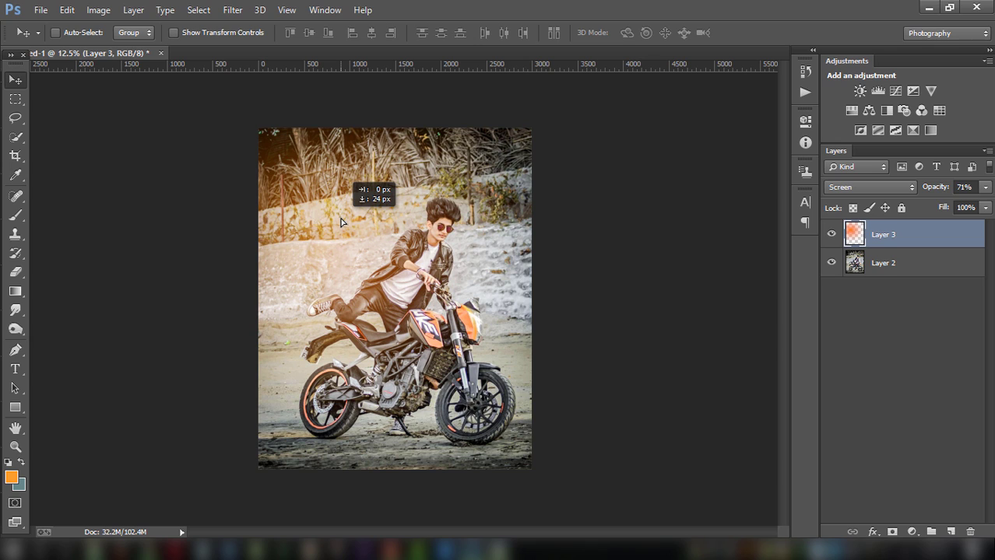
{"action": "left_click_drag", "start_coordinate": [341, 222], "coordinate": [343, 220]}
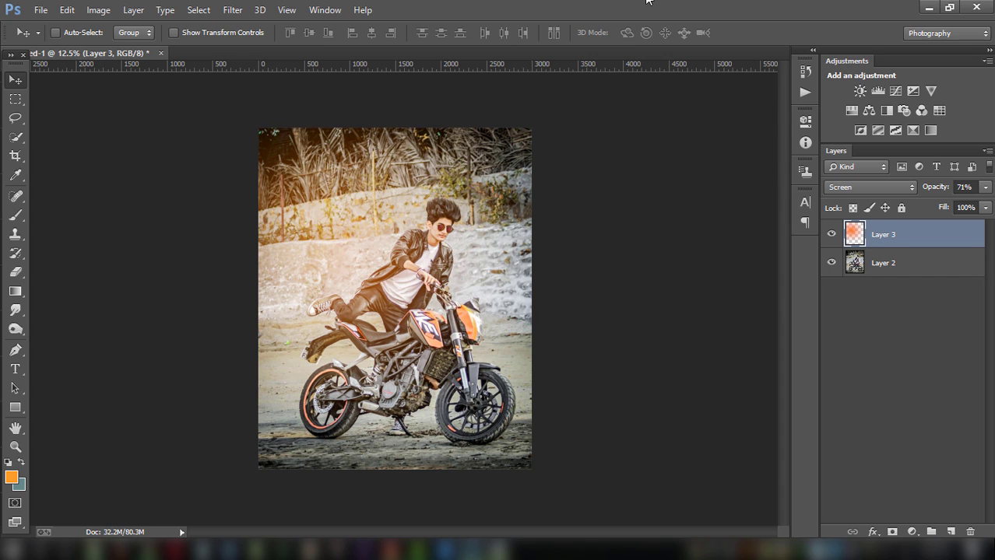
{"action": "left_click", "coordinate": [895, 263], "text": "shift"}
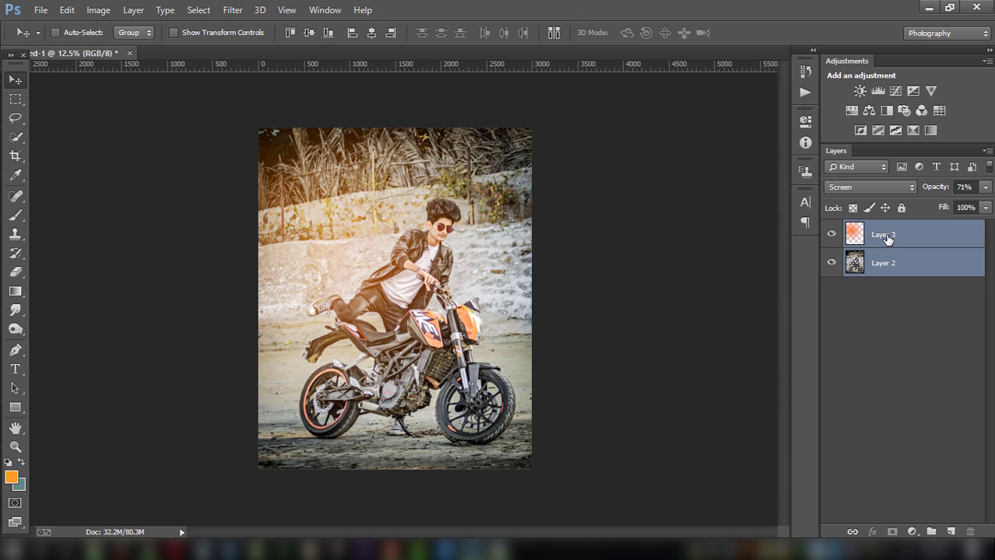
Merge the flare with Layer 2 and scale the merged layer up to about 101%
{"action": "right_click", "coordinate": [887, 239]}
{"action": "left_click", "coordinate": [657, 429]}
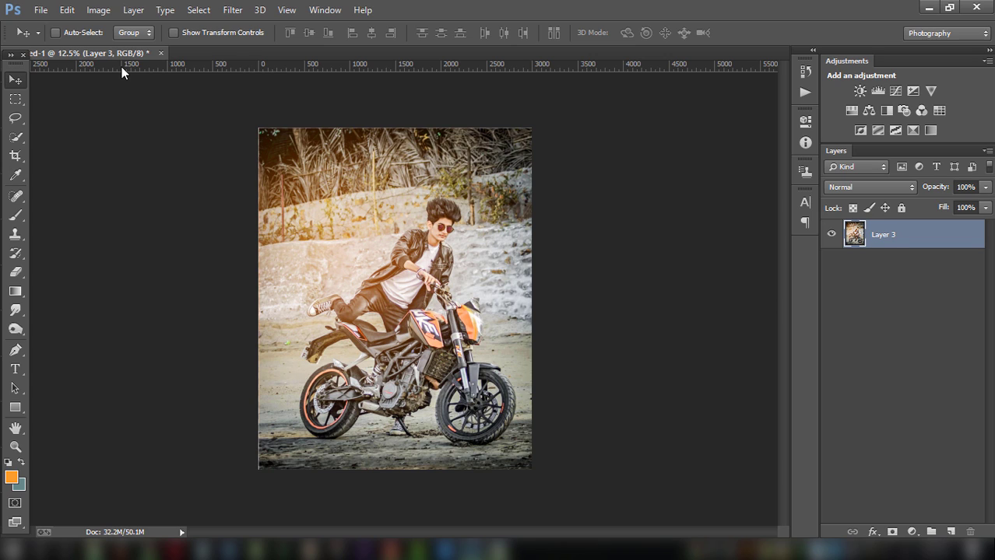
{"action": "left_click", "coordinate": [175, 32]}
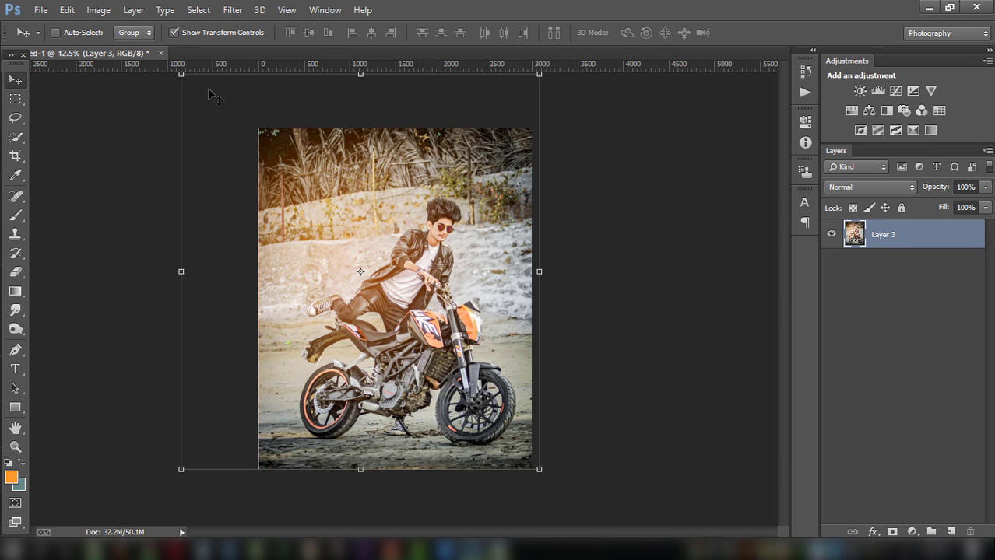
{"action": "left_click", "coordinate": [178, 78]}
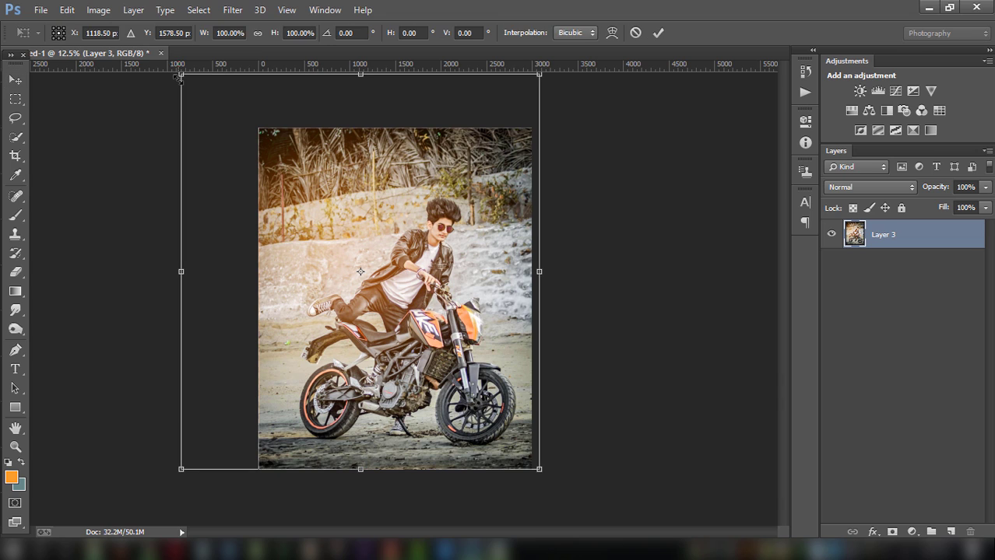
{"action": "left_click_drag", "start_coordinate": [178, 76], "coordinate": [176, 74]}
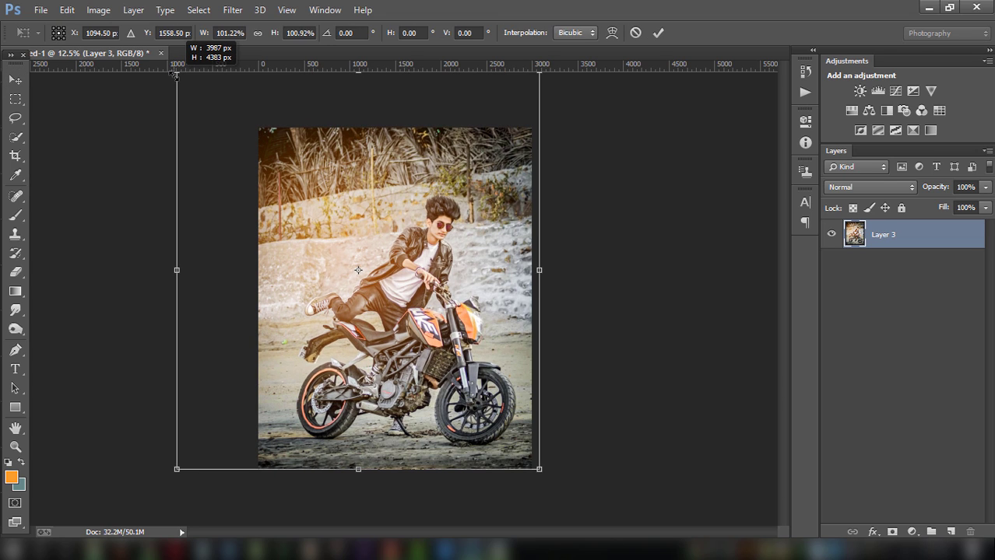
{"action": "left_click", "coordinate": [658, 33]}
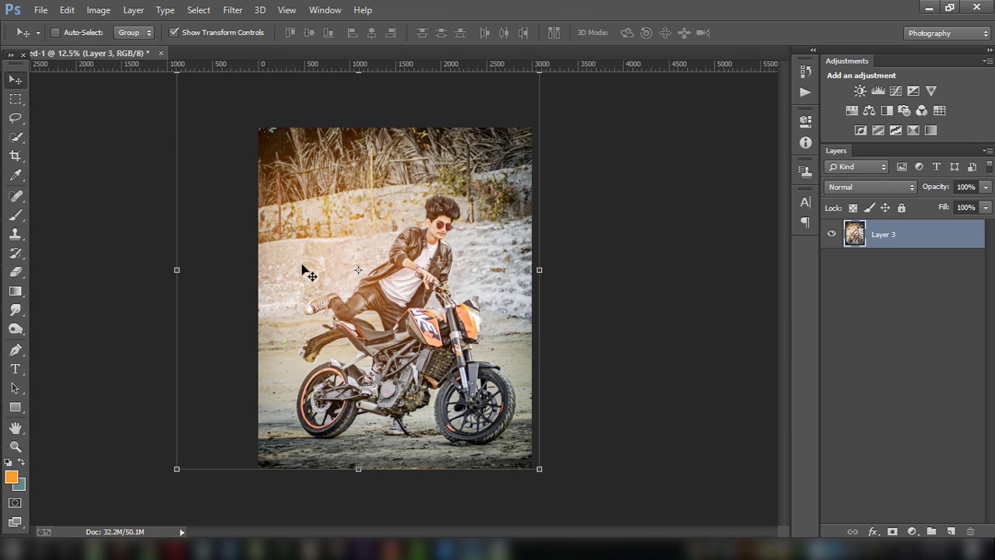
{"action": "left_click", "coordinate": [172, 33]}
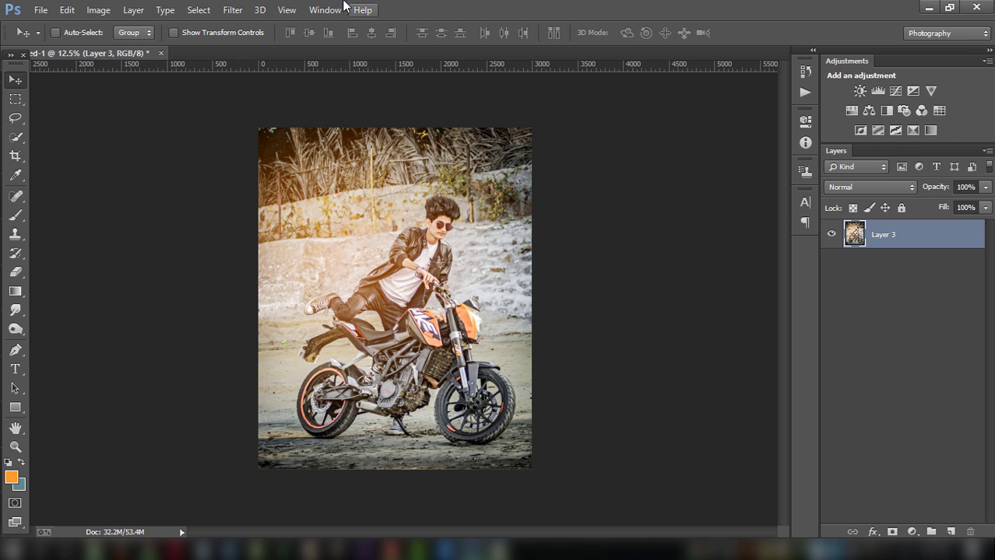
Open the Camera Raw Filter and cancel it without applying changes
{"action": "left_click", "coordinate": [233, 10]}
{"action": "left_click", "coordinate": [257, 94]}
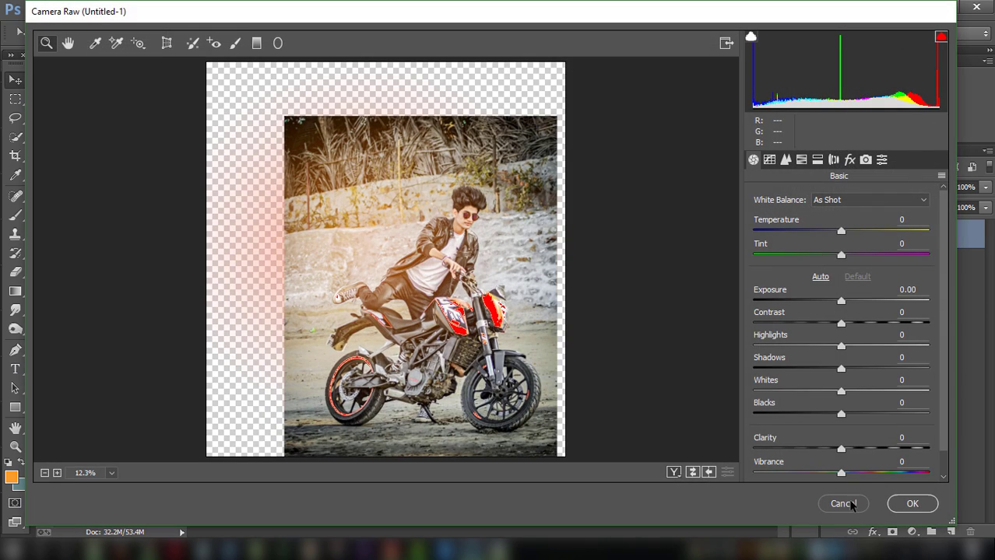
{"action": "left_click", "coordinate": [843, 503]}
Crop the canvas to the photo's edges, then reopen the Camera Raw Filter
{"action": "left_click", "coordinate": [13, 157]}
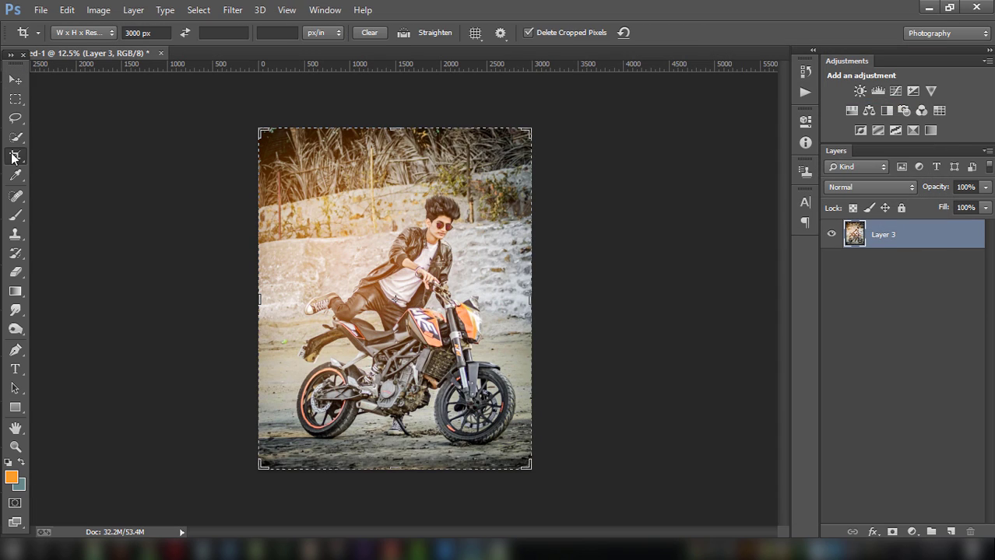
{"action": "left_click", "coordinate": [528, 130]}
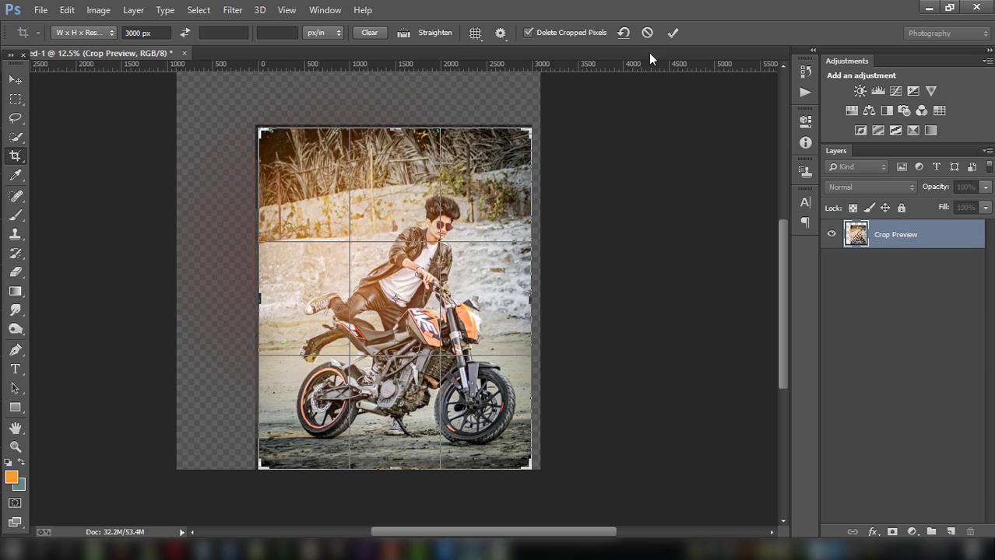
{"action": "left_click", "coordinate": [674, 33]}
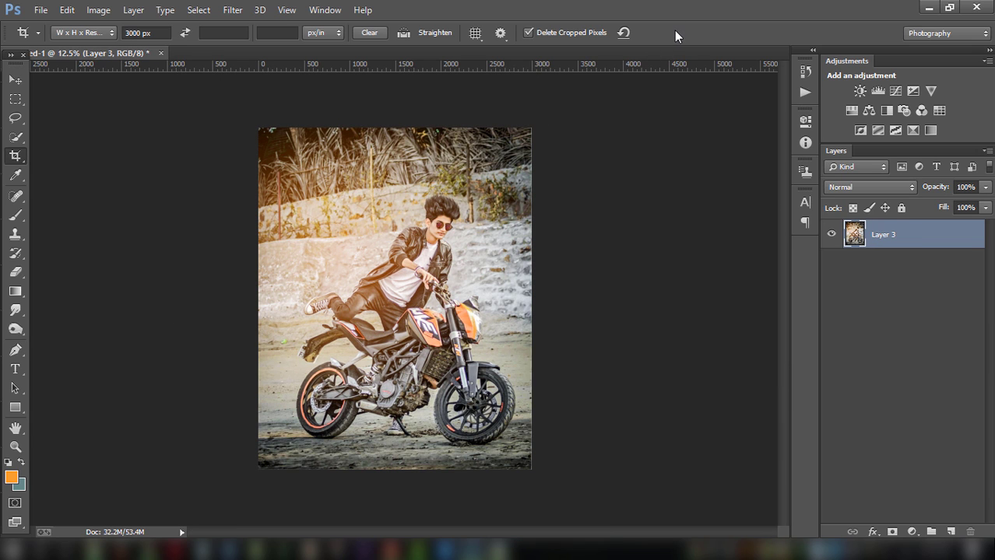
{"action": "left_click", "coordinate": [232, 10]}
{"action": "left_click", "coordinate": [269, 94]}
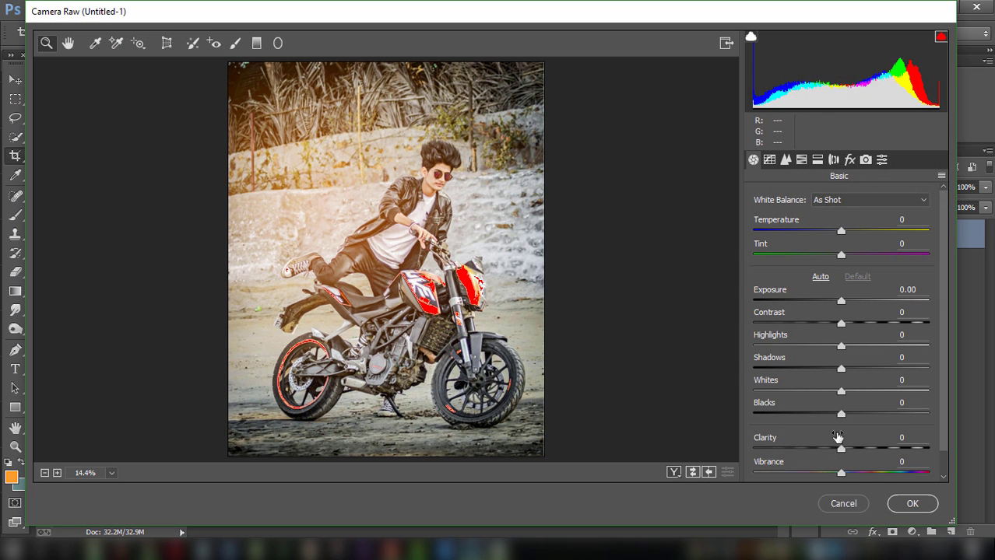
In Camera Raw Basic, set Vibrance +14, Shadows -19 and Blacks -7
{"action": "scroll", "coordinate": [837, 437], "scroll_direction": "down", "scroll_amount": 1}
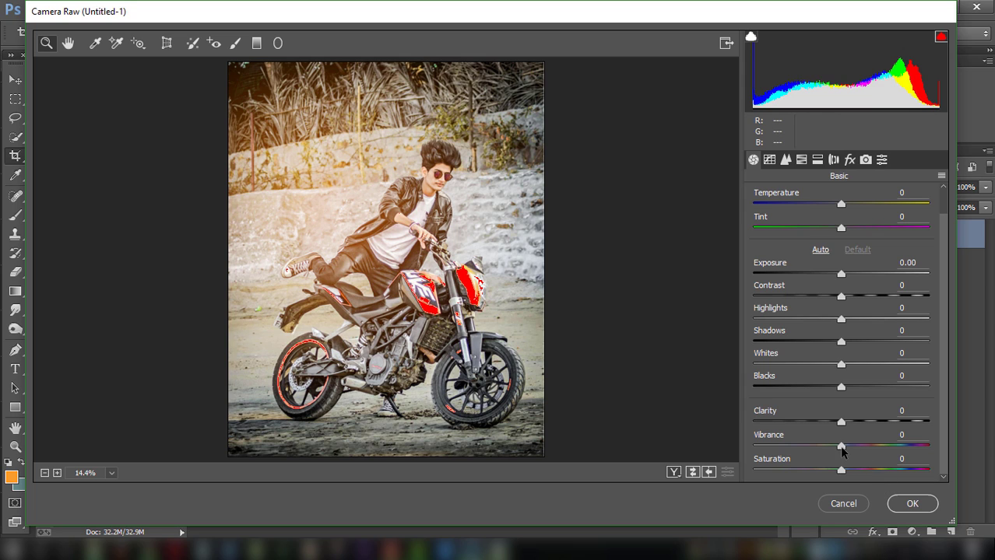
{"action": "mouse_move", "coordinate": [842, 451]}
{"action": "left_mouse_down"}
{"action": "mouse_move", "coordinate": [864, 452]}
{"action": "mouse_move", "coordinate": [848, 421]}
{"action": "left_mouse_up"}
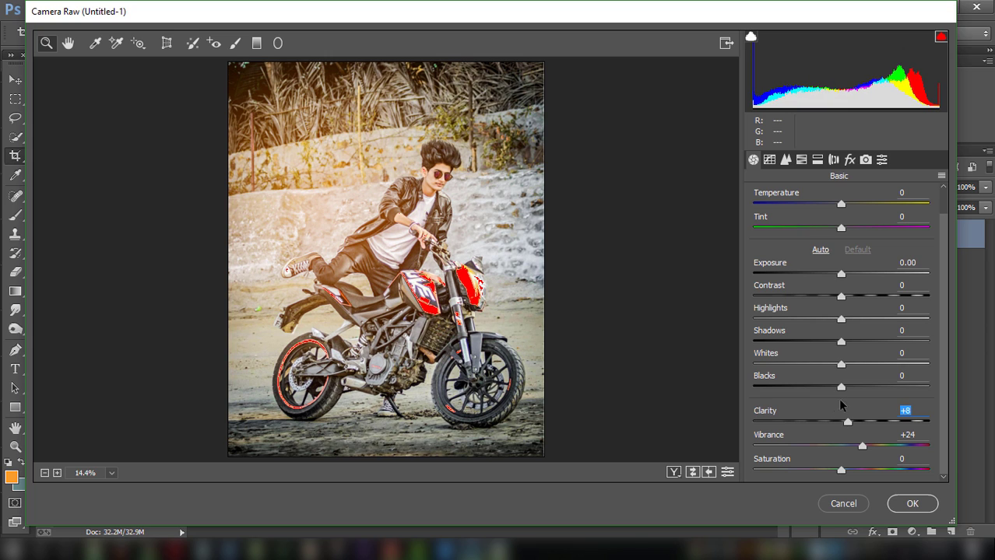
{"action": "mouse_move", "coordinate": [840, 388]}
{"action": "left_mouse_down"}
{"action": "mouse_move", "coordinate": [830, 386]}
{"action": "mouse_move", "coordinate": [844, 366]}
{"action": "left_mouse_up"}
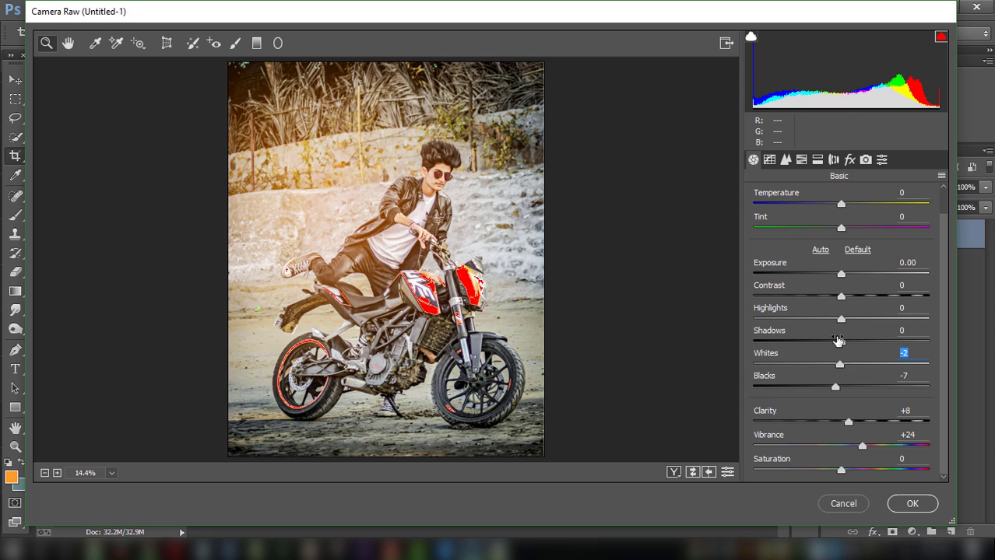
{"action": "left_click_drag", "start_coordinate": [840, 341], "coordinate": [823, 341]}
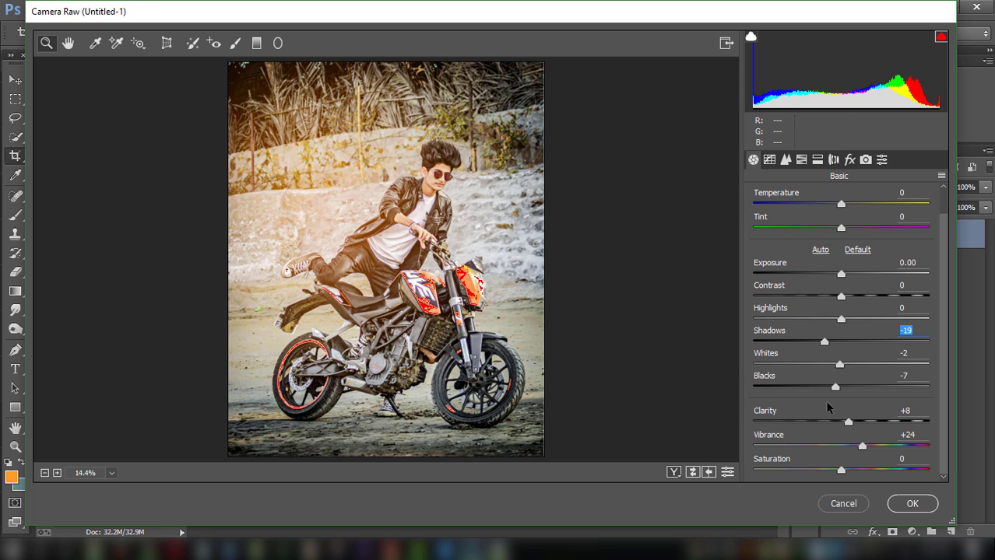
{"action": "left_click_drag", "start_coordinate": [861, 446], "coordinate": [853, 446]}
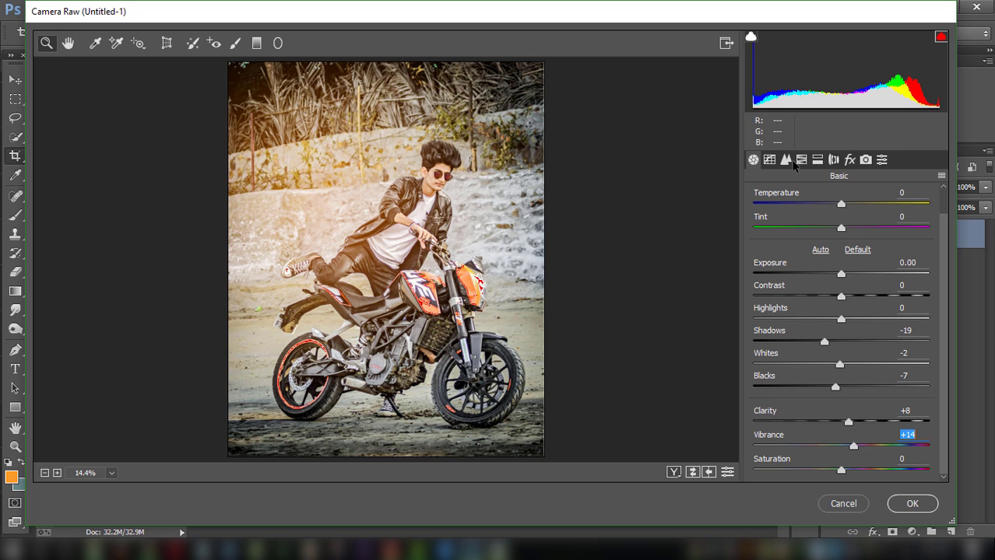
Raise the Oranges luminance to +18 in the HSL panel
{"action": "left_click", "coordinate": [801, 159]}
{"action": "left_click", "coordinate": [843, 217]}
{"action": "left_click_drag", "start_coordinate": [845, 291], "coordinate": [864, 295]}
{"action": "left_click_drag", "start_coordinate": [865, 292], "coordinate": [860, 291]}
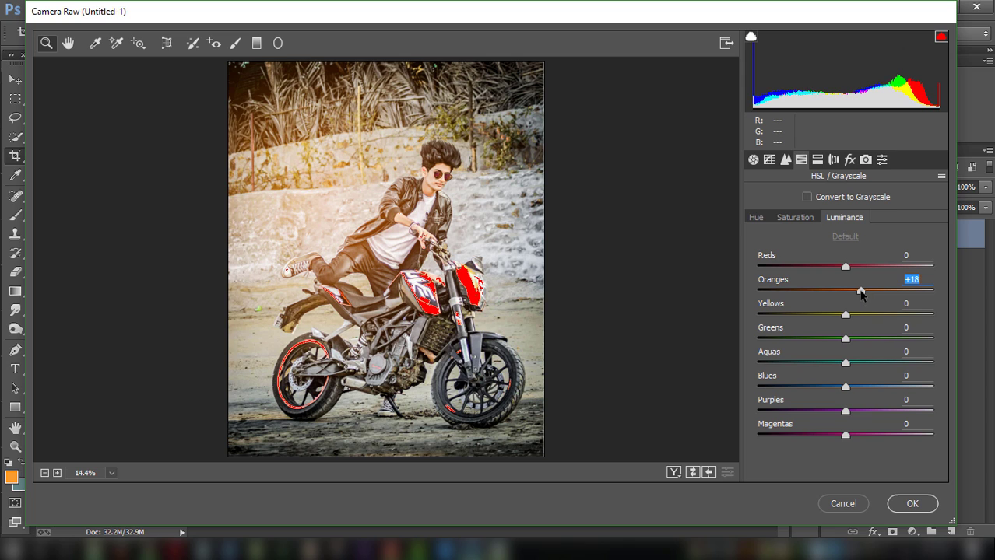
Set HSL saturation to Greens +6, Blues -40 and Yellows -21, and apply the grade
{"action": "left_click", "coordinate": [795, 218]}
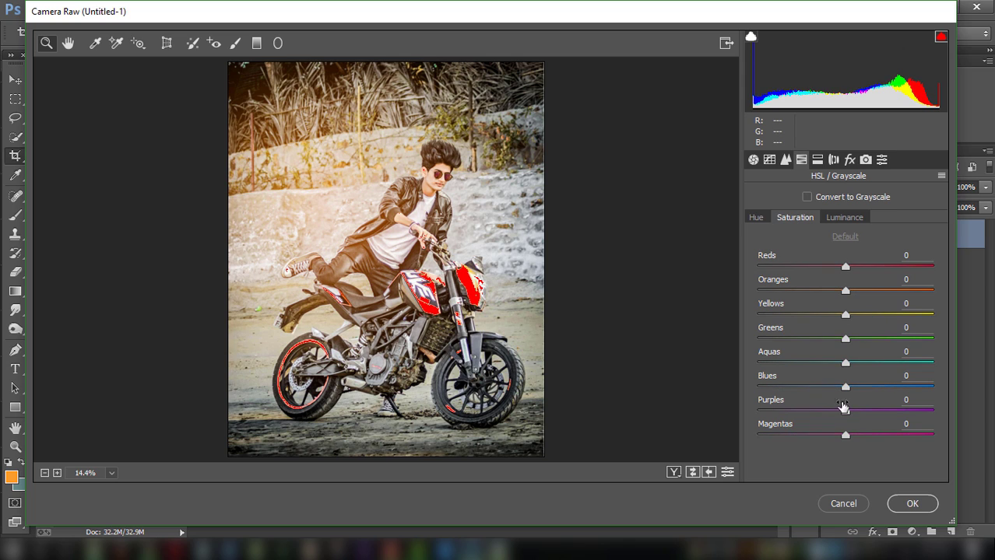
{"action": "left_click_drag", "start_coordinate": [847, 340], "coordinate": [851, 336]}
{"action": "left_click_drag", "start_coordinate": [846, 387], "coordinate": [915, 385]}
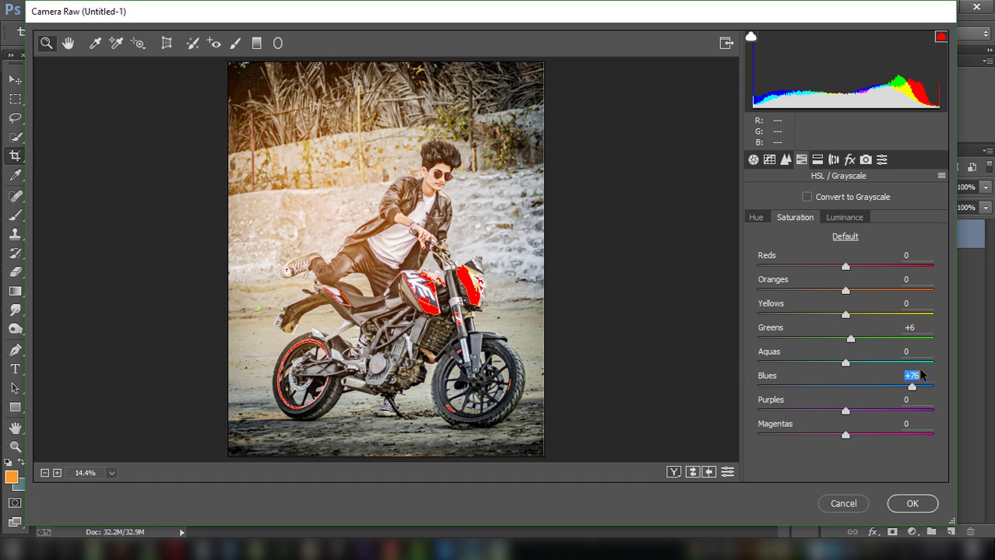
{"action": "mouse_move", "coordinate": [912, 387]}
{"action": "left_mouse_down"}
{"action": "mouse_move", "coordinate": [755, 372]}
{"action": "mouse_move", "coordinate": [809, 375]}
{"action": "left_mouse_up"}
{"action": "left_click_drag", "start_coordinate": [846, 315], "coordinate": [829, 314]}
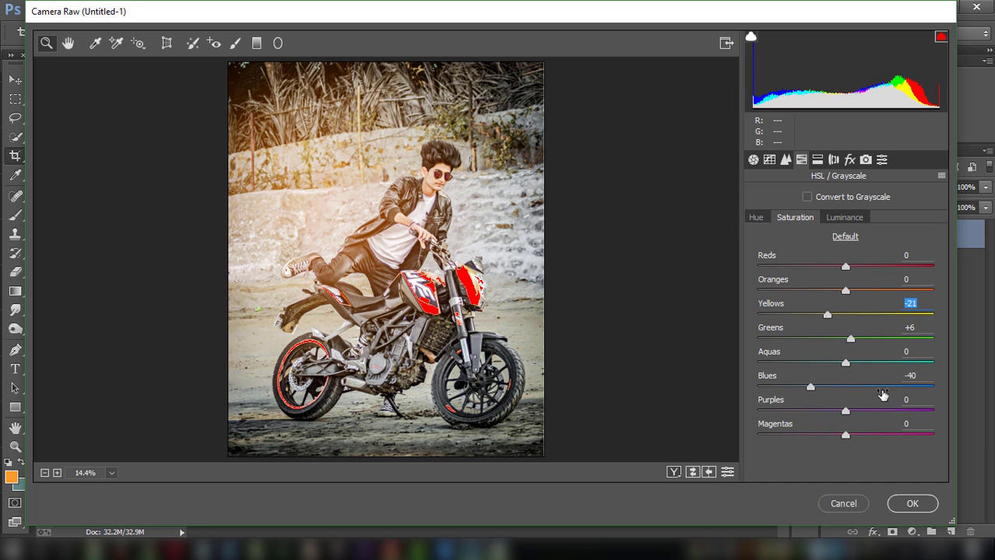
{"action": "left_click", "coordinate": [912, 504]}
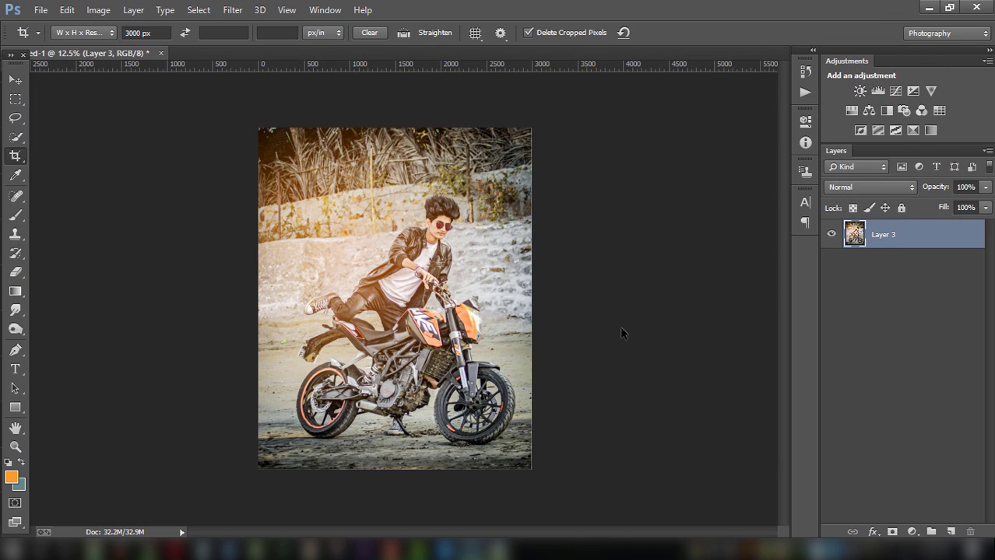